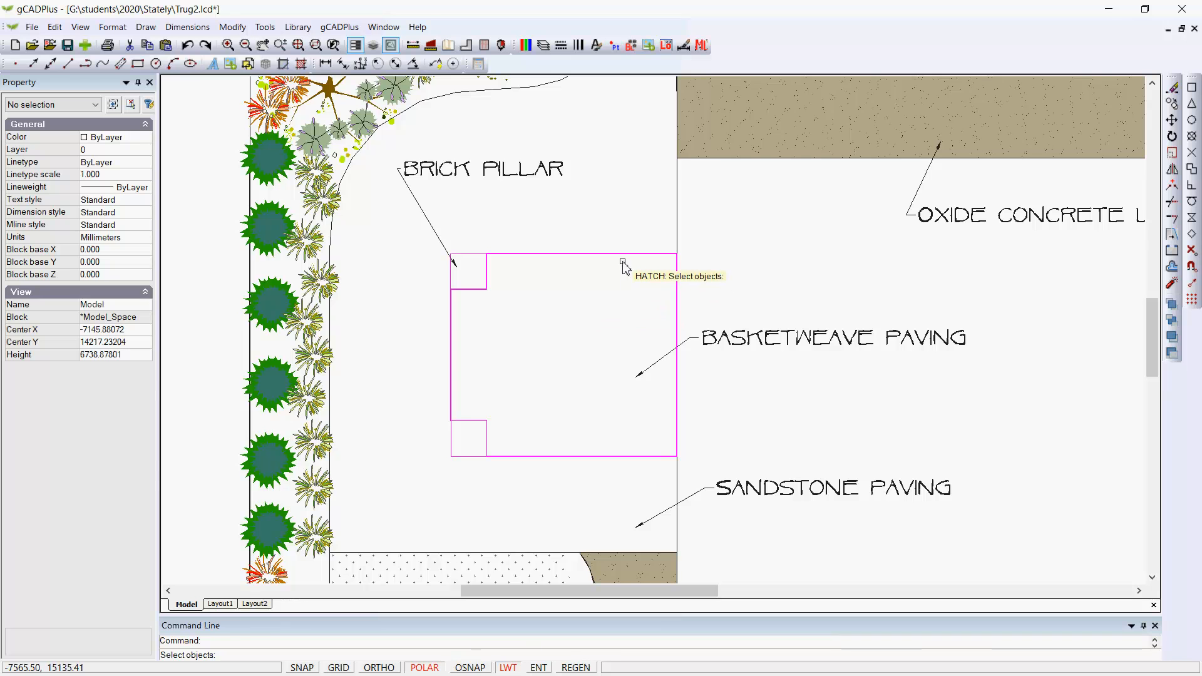
- Hatch the magenta paving outline with the BJ-B-1.4" Brick Basketweave Single-Line pattern at scale 50
{"action": "left_click", "coordinate": [621, 255]}
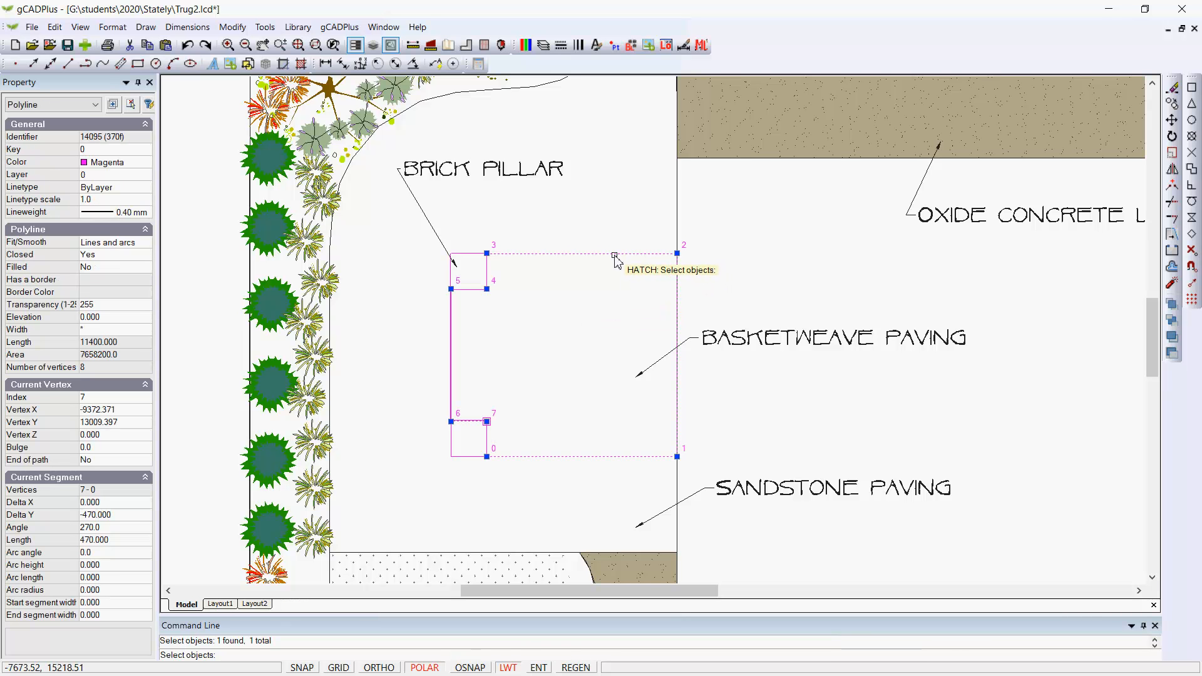
{"action": "key", "text": "Return"}
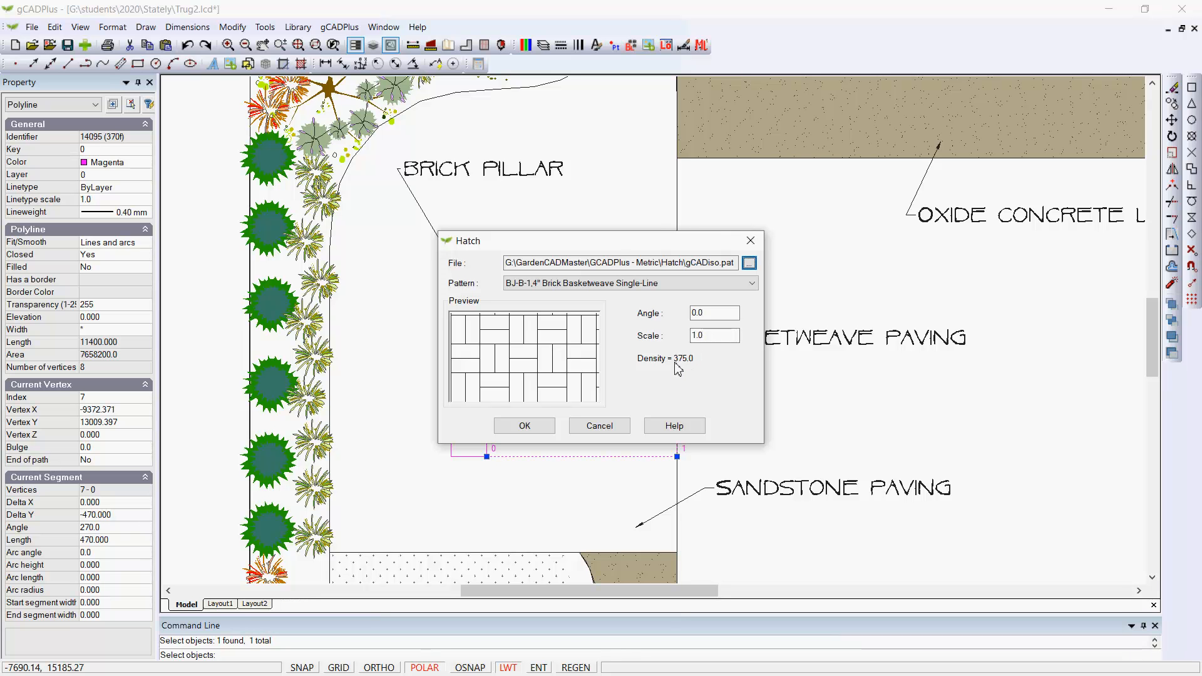
{"action": "double_click", "coordinate": [711, 336]}
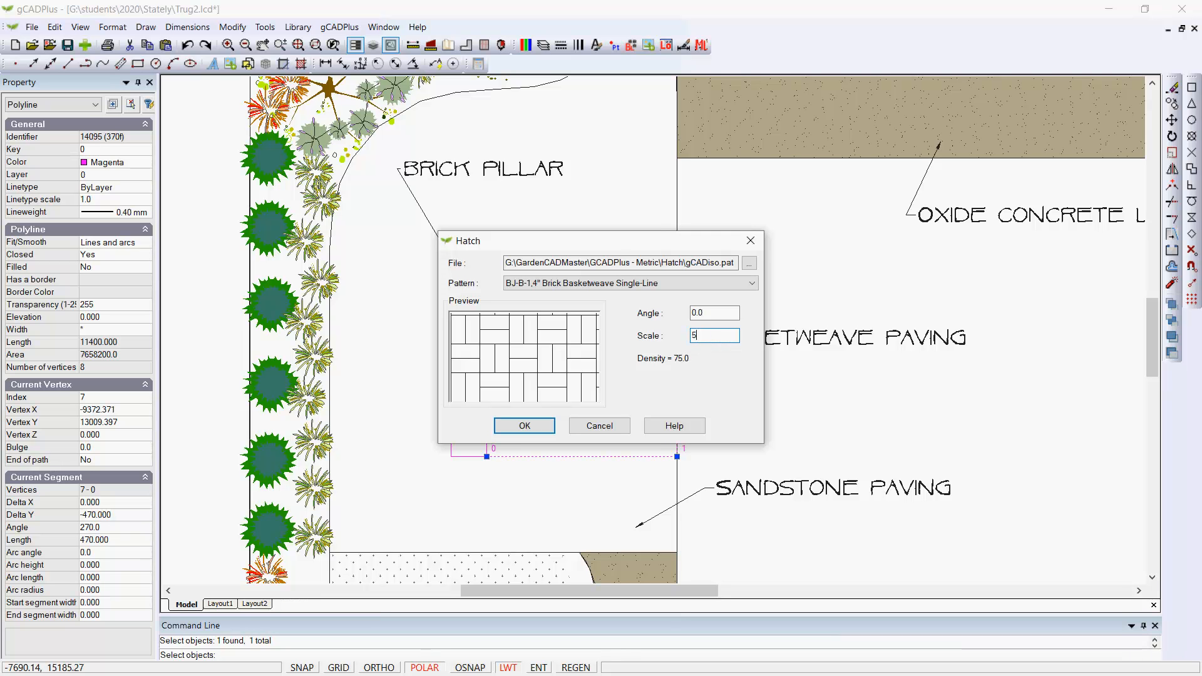
{"action": "left_click", "coordinate": [525, 426]}
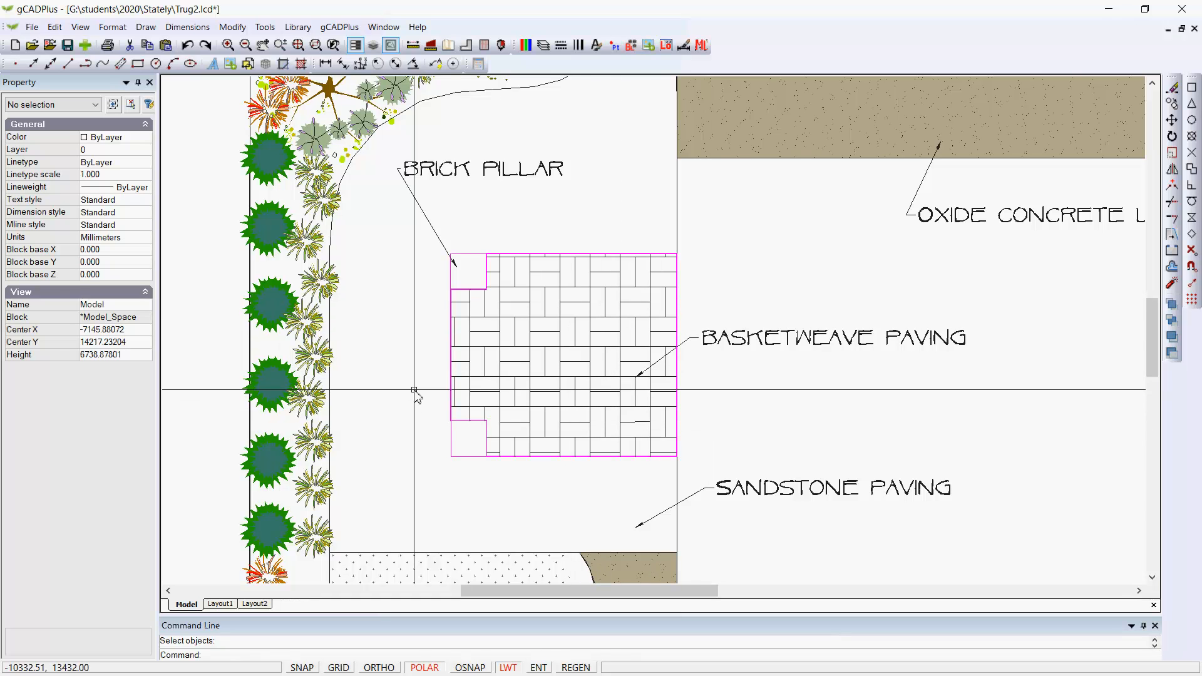
- Delete the basketweave hatch from the paving outline
{"action": "left_click", "coordinate": [575, 347]}
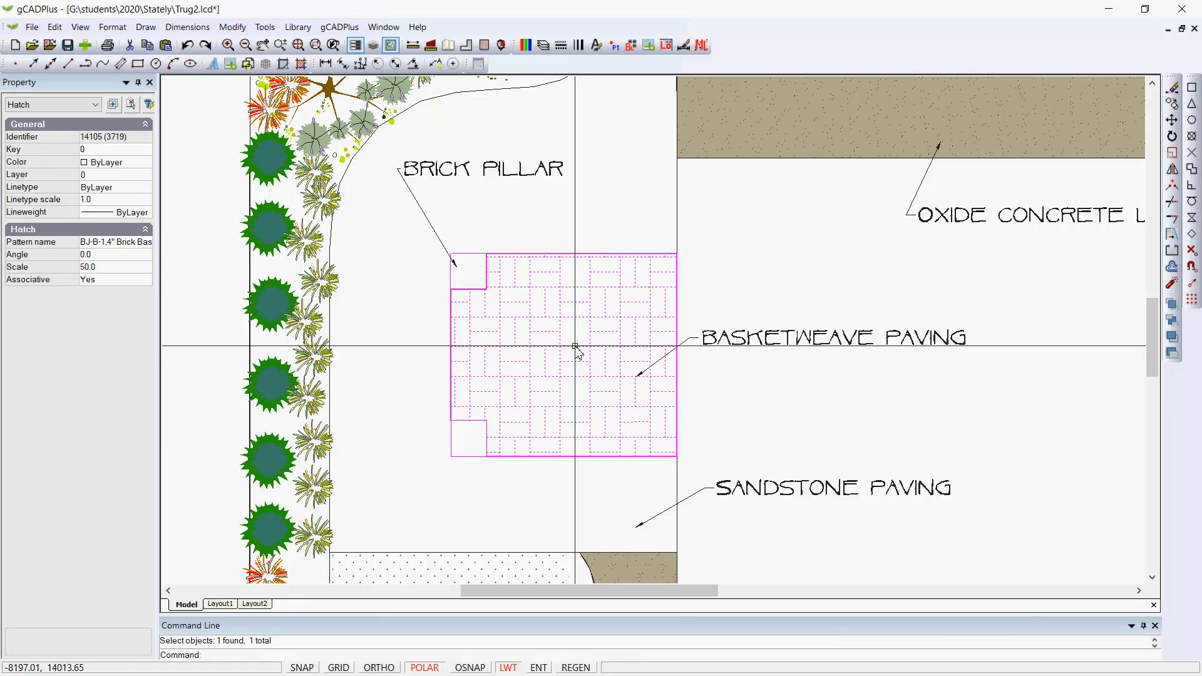
{"action": "key", "text": "Delete"}
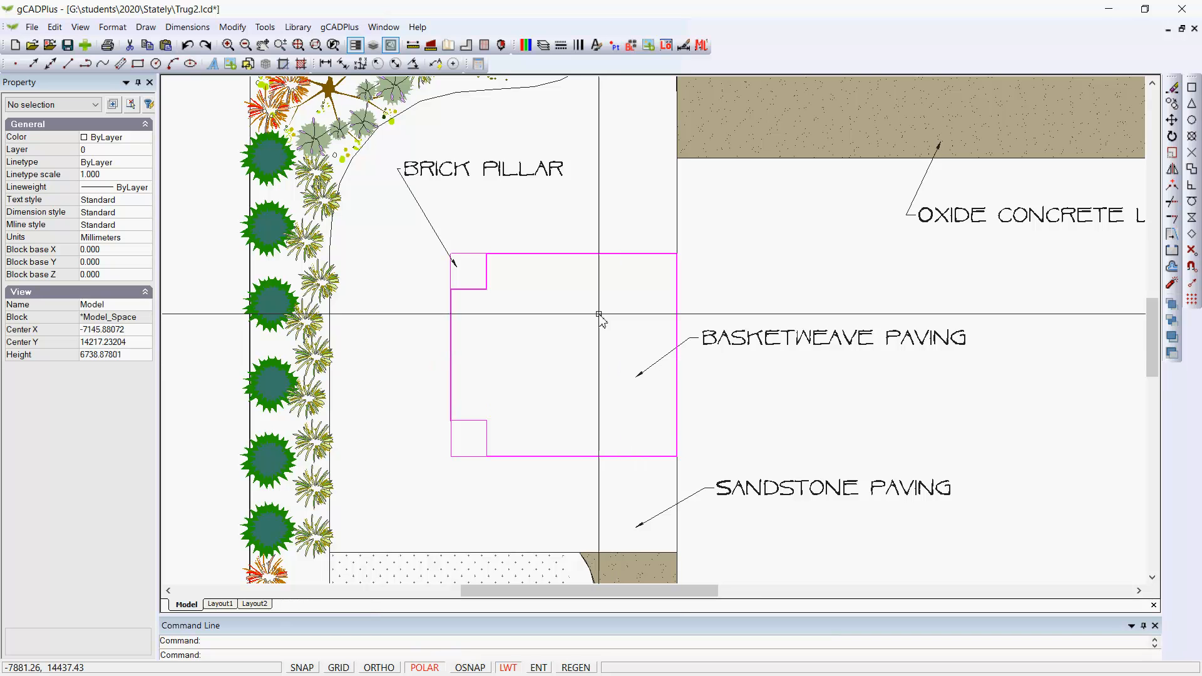
- Insert the BasketWeave230x114Pavers block at scale 1.0 over the paving outline, its lower-right corner on the vertical line just below the outline
{"action": "left_click", "coordinate": [631, 46]}
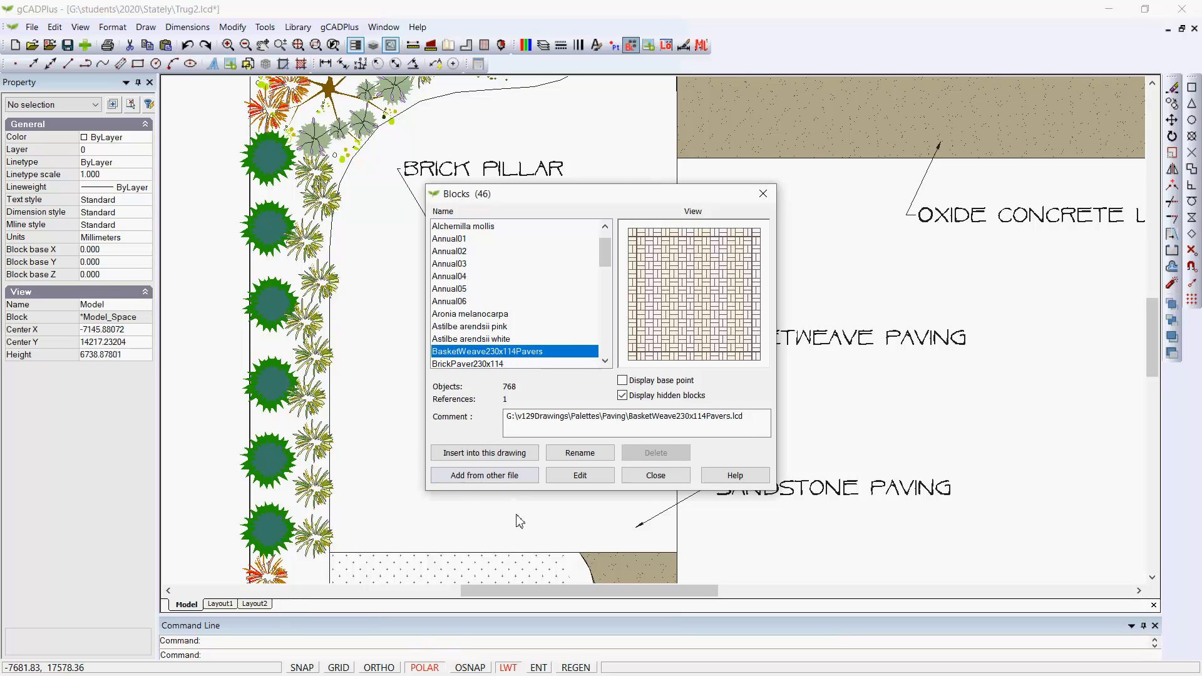
{"action": "left_click", "coordinate": [516, 456]}
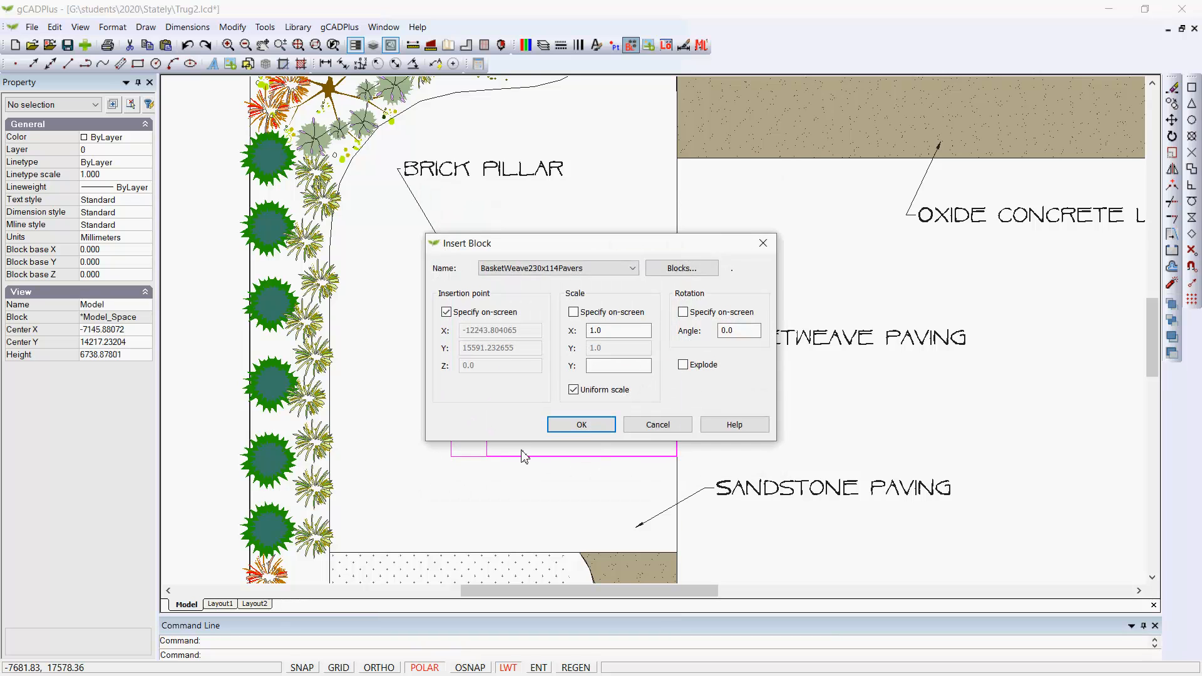
{"action": "left_click", "coordinate": [587, 426]}
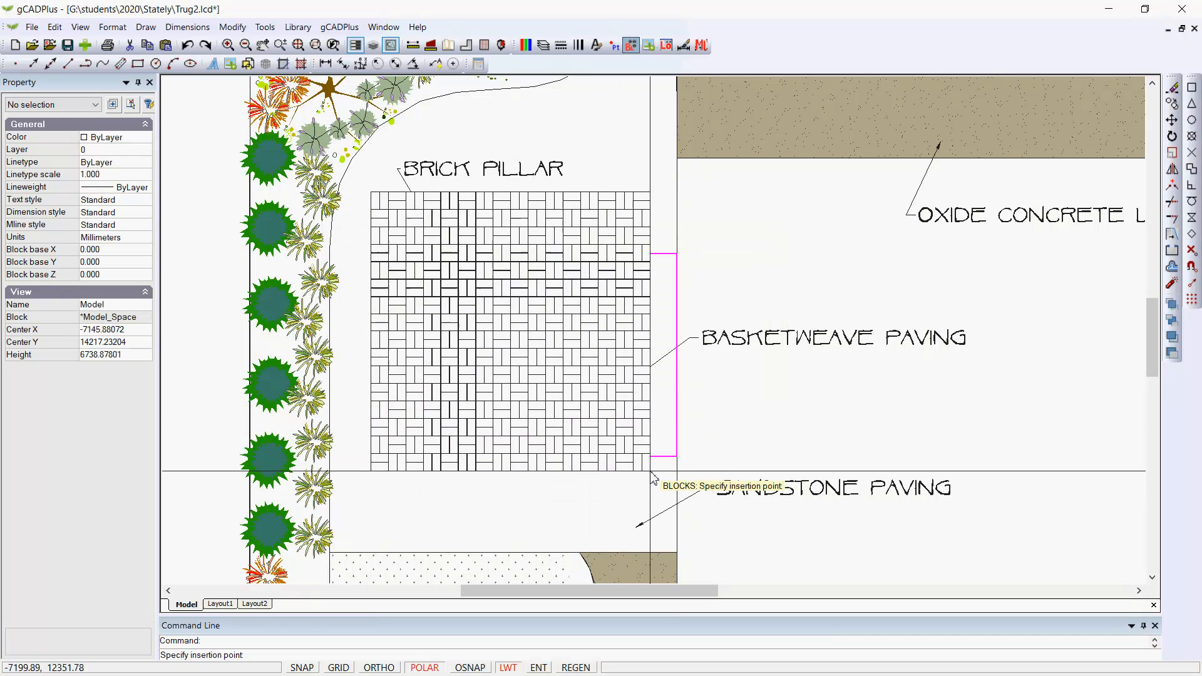
{"action": "scroll", "coordinate": [673, 479], "scroll_direction": "up", "scroll_amount": 3}
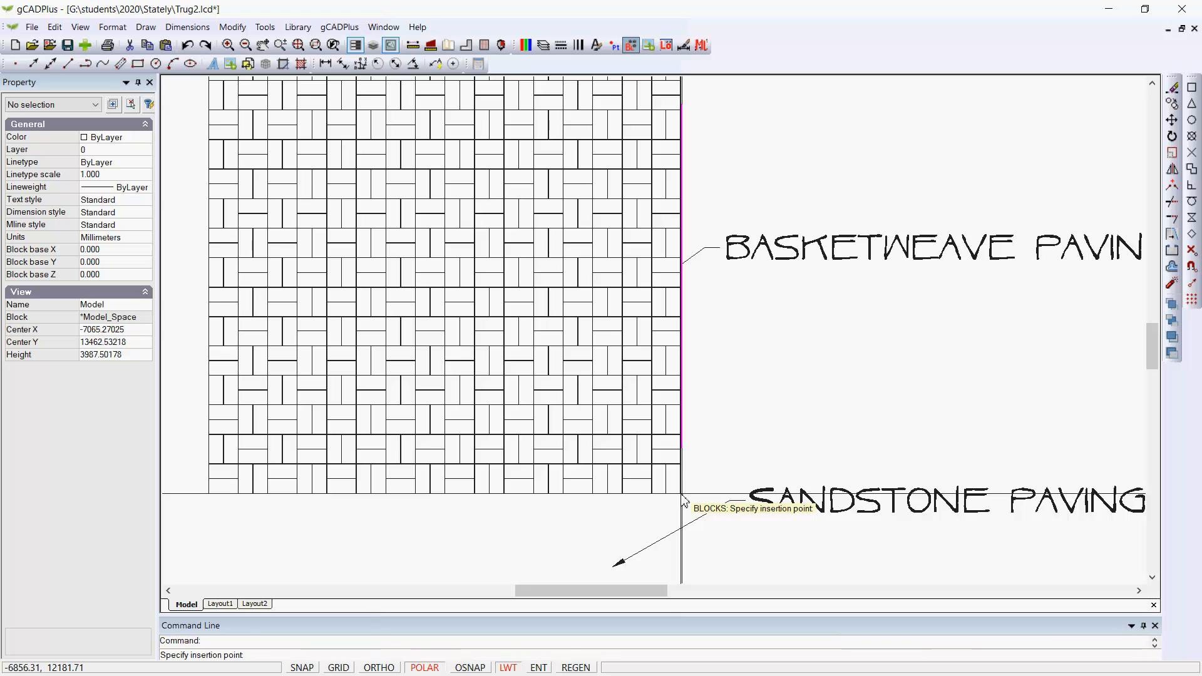
{"action": "left_click", "coordinate": [683, 499]}
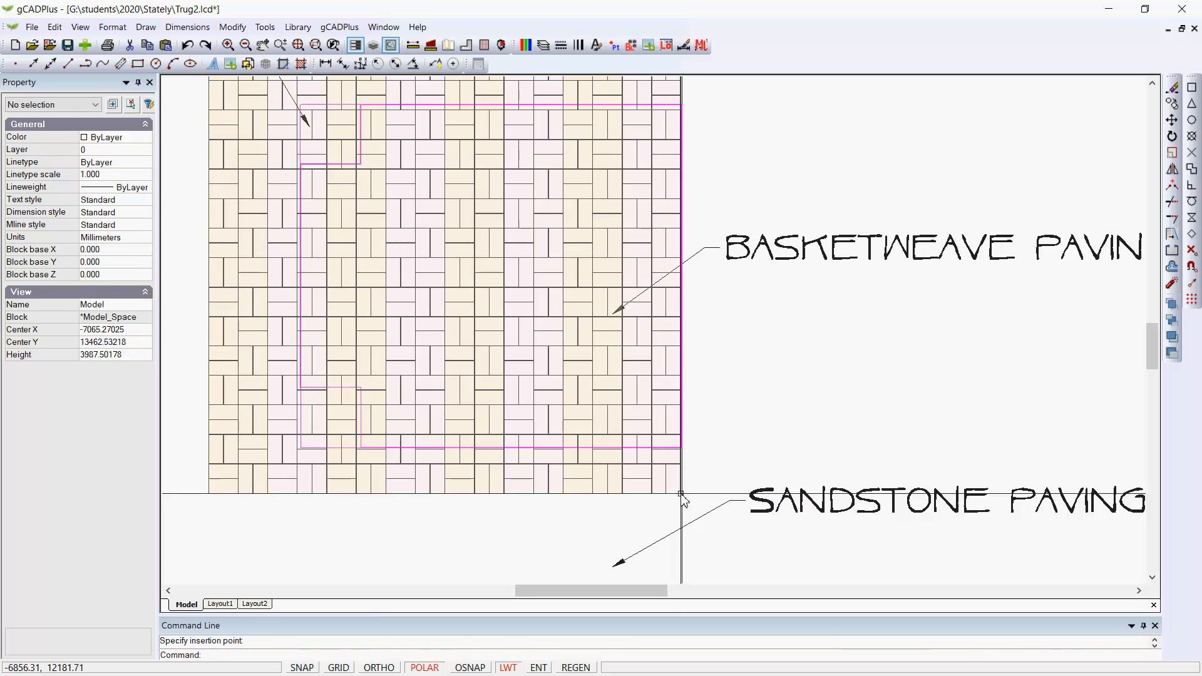
{"action": "scroll", "coordinate": [839, 447], "scroll_direction": "down", "scroll_amount": 1}
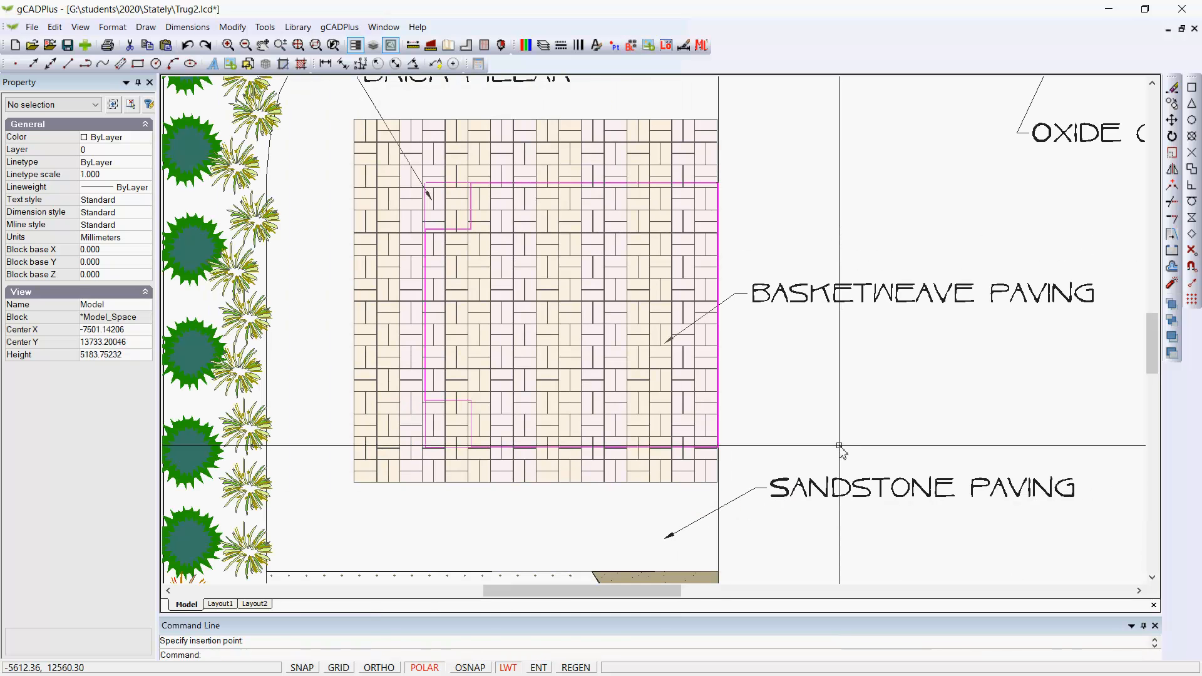
{"action": "scroll", "coordinate": [539, 464], "scroll_direction": "down", "scroll_amount": 1}
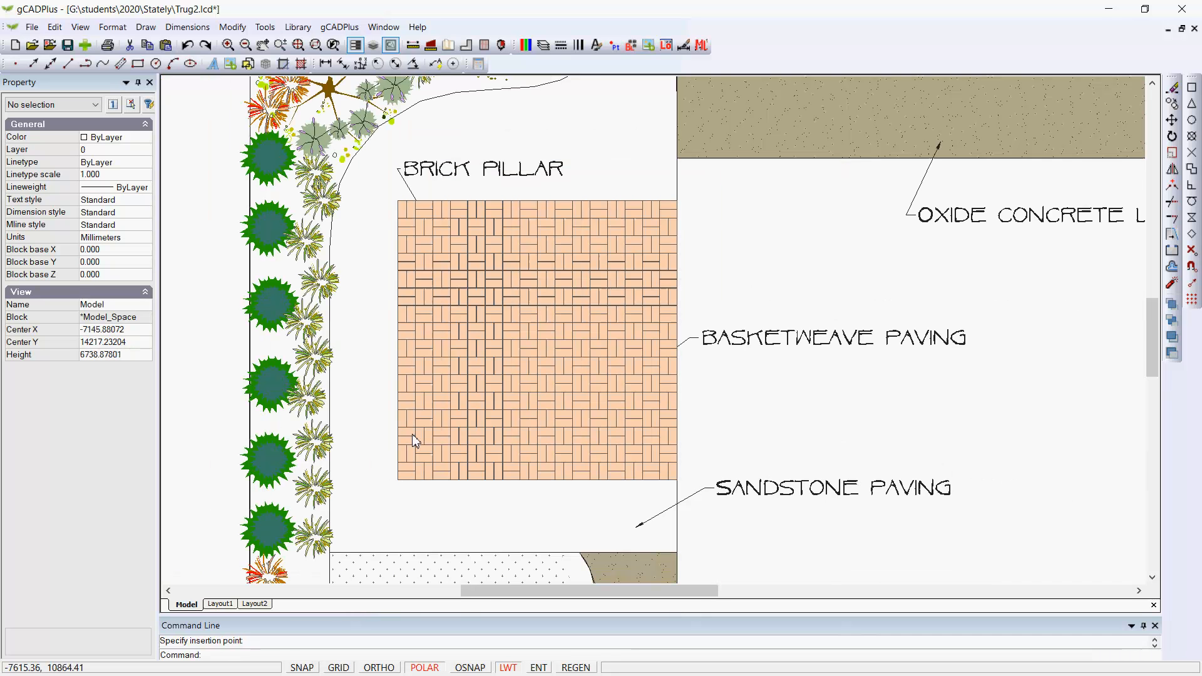
- Open the inserted basketweave block for editing, and within it open one brick paver block for editing
{"action": "left_click", "coordinate": [546, 376]}
{"action": "right_click", "coordinate": [546, 377]}
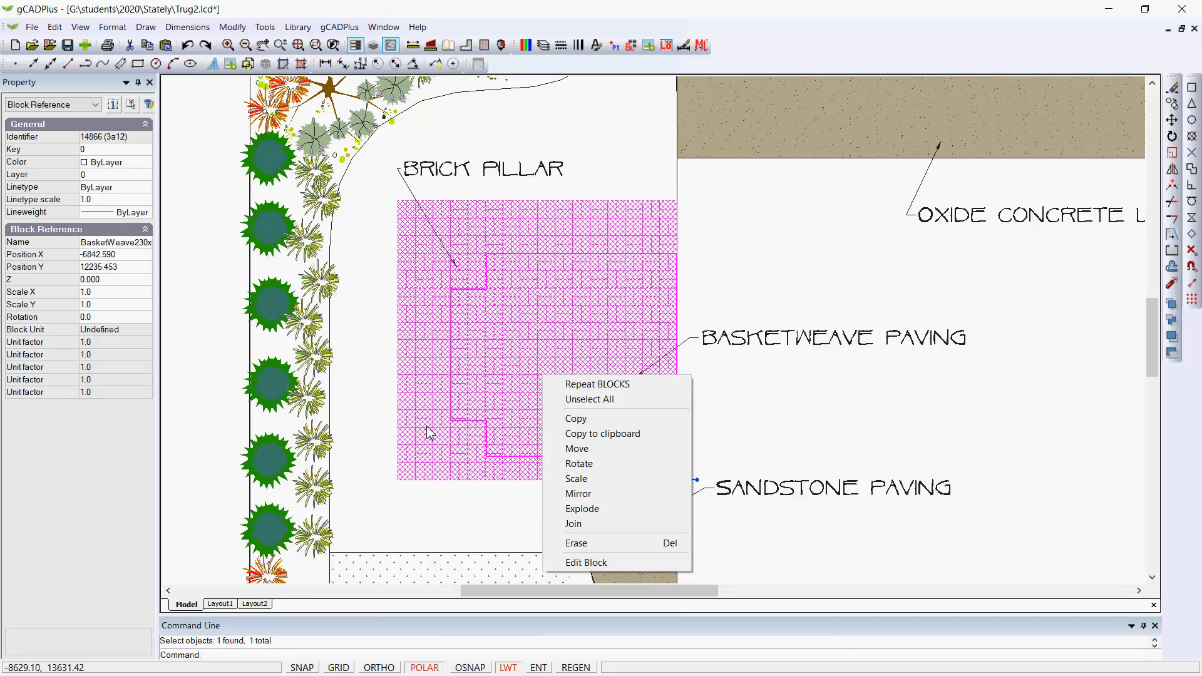
{"action": "left_click", "coordinate": [586, 562]}
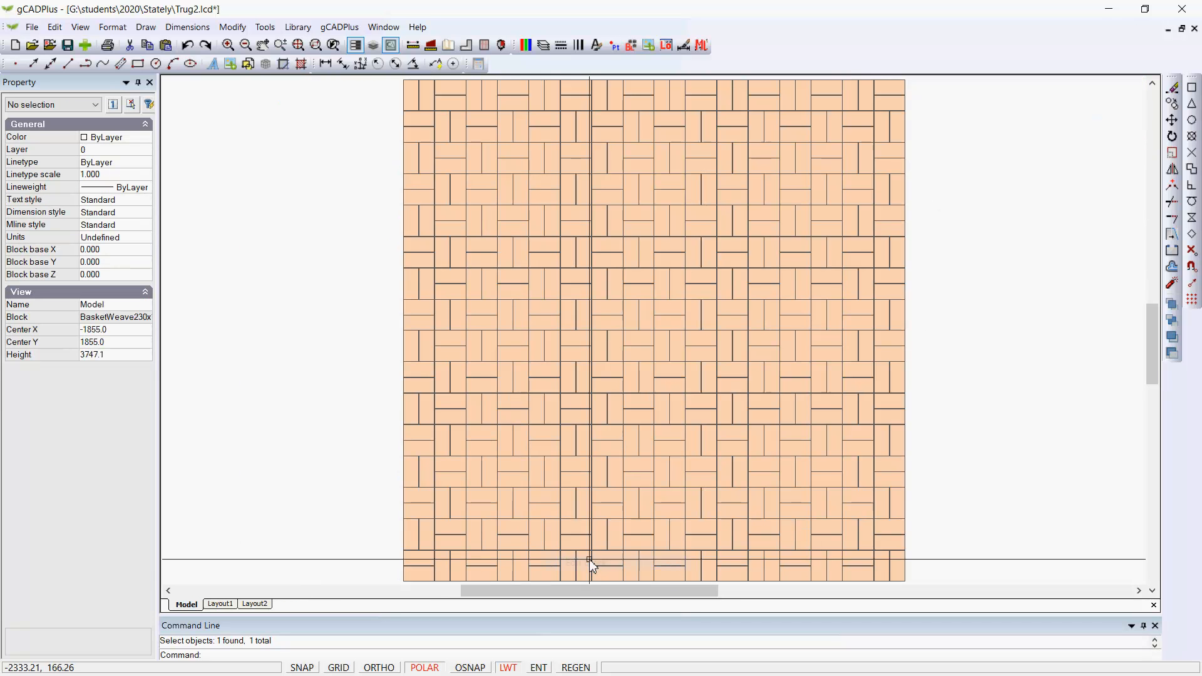
{"action": "left_click", "coordinate": [607, 326]}
{"action": "right_click", "coordinate": [608, 330]}
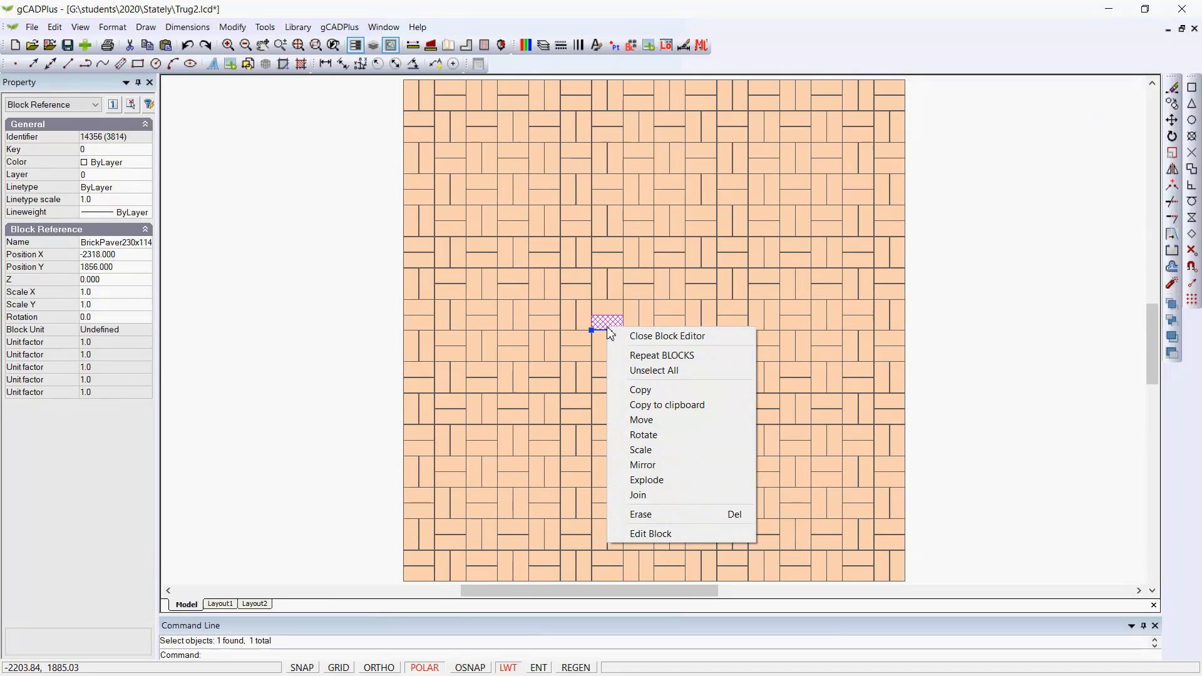
{"action": "left_click", "coordinate": [649, 532]}
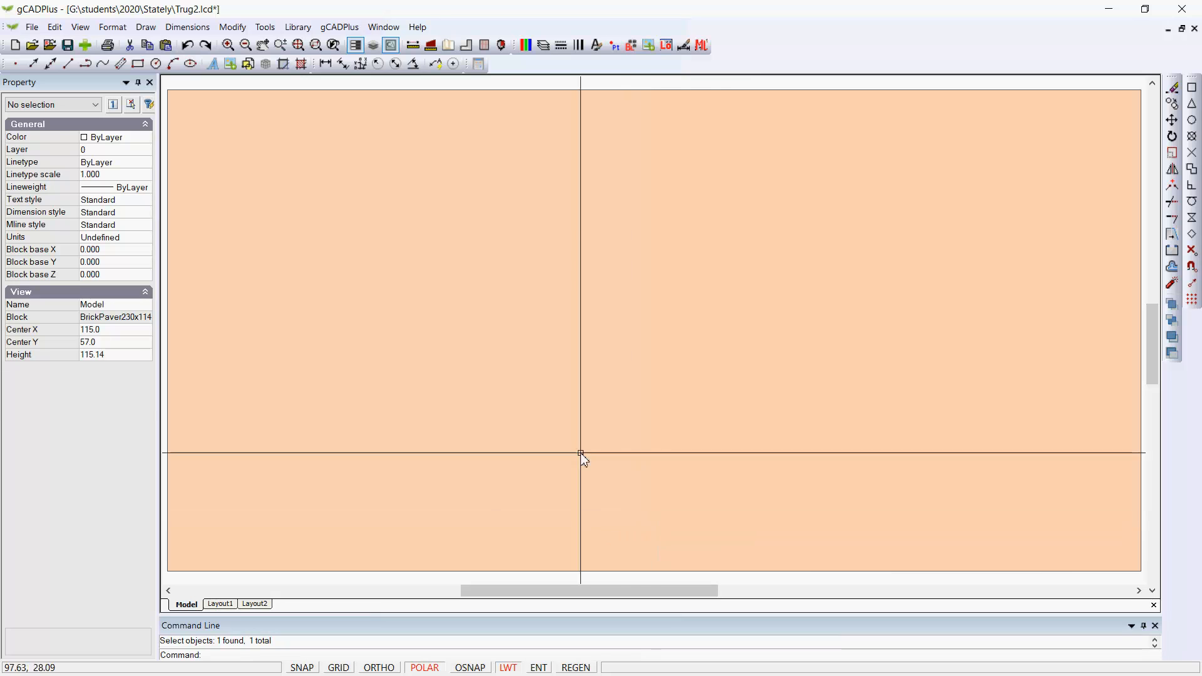
- Set the brick paver rectangle's transparency to 25 and close the block editor
{"action": "left_click", "coordinate": [474, 335]}
{"action": "left_click", "coordinate": [122, 406]}
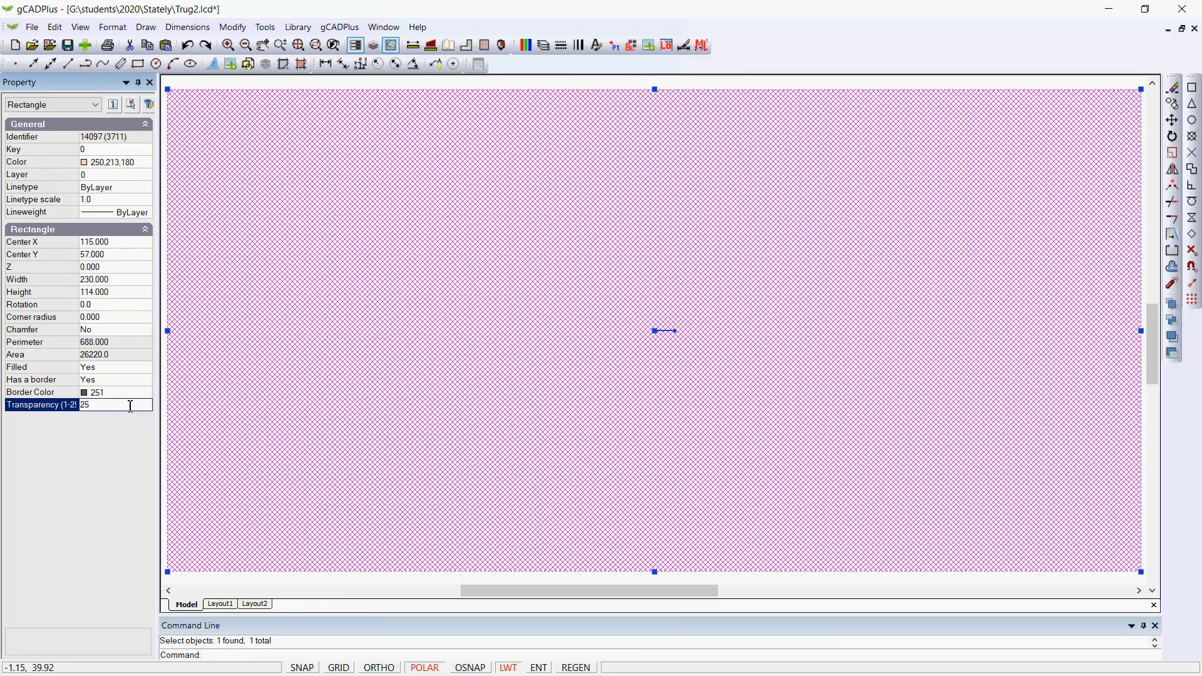
{"action": "type", "text": "25"}
{"action": "right_click", "coordinate": [531, 345]}
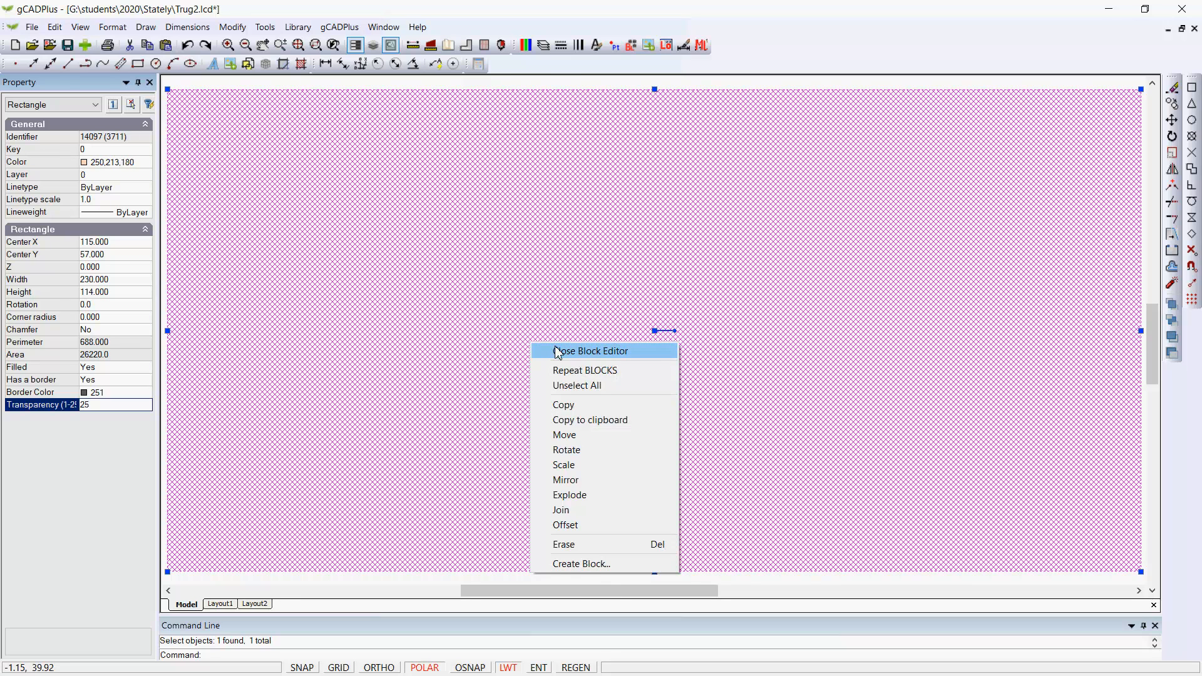
{"action": "left_click", "coordinate": [559, 351]}
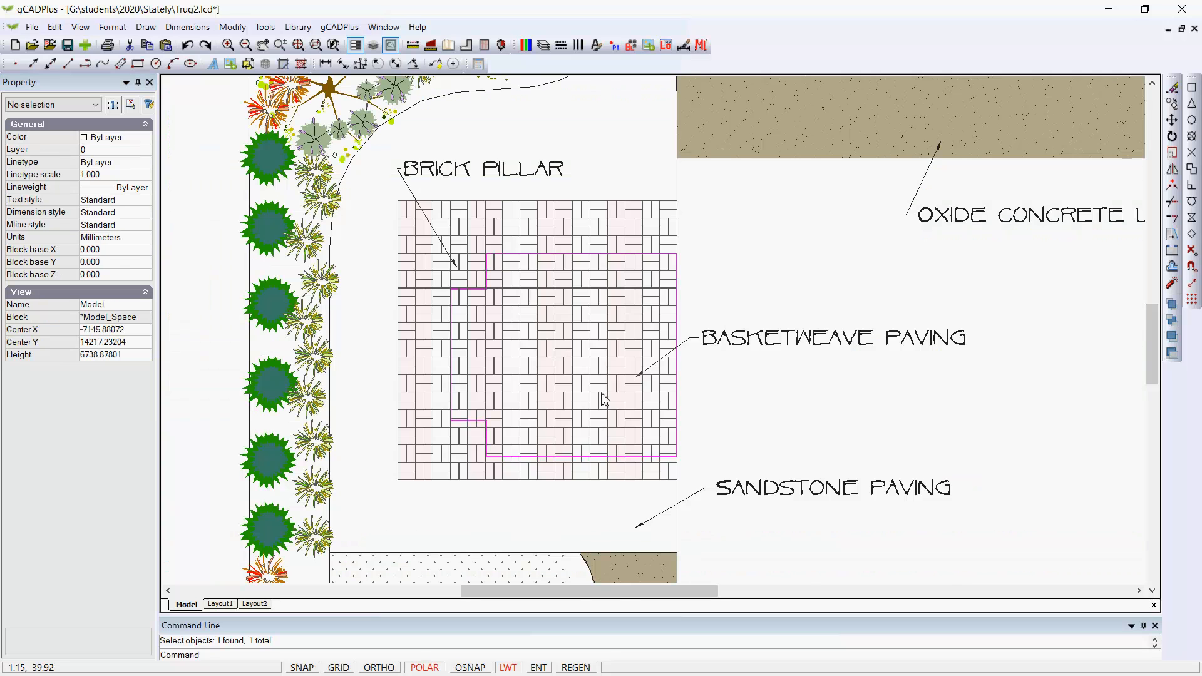
{"action": "scroll", "coordinate": [588, 331], "scroll_direction": "up", "scroll_amount": 1}
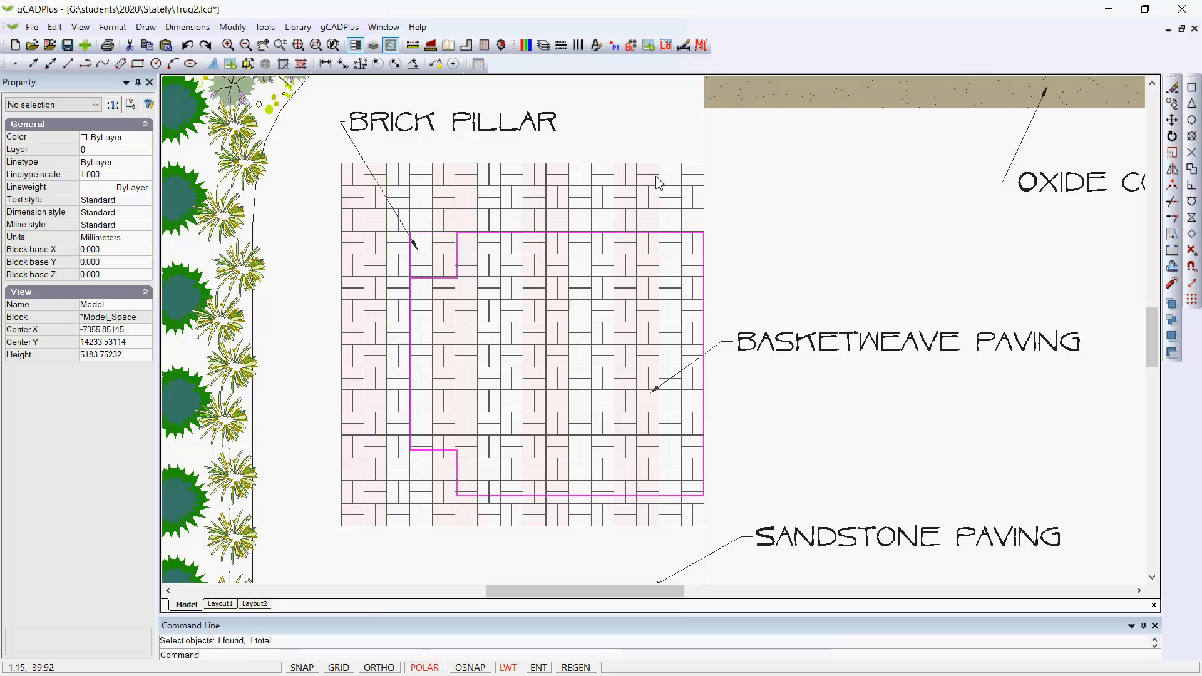
- Open the basketweave block for editing and delete its top three rows of paver pairs
{"action": "left_click", "coordinate": [510, 355]}
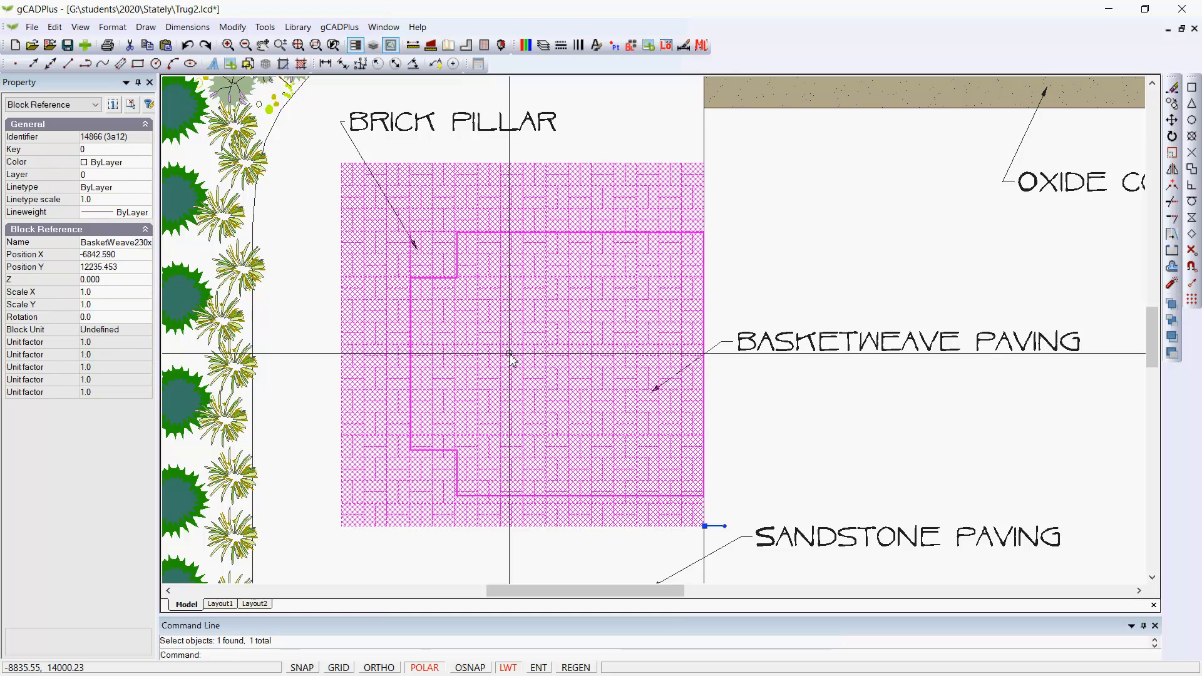
{"action": "right_click", "coordinate": [510, 356]}
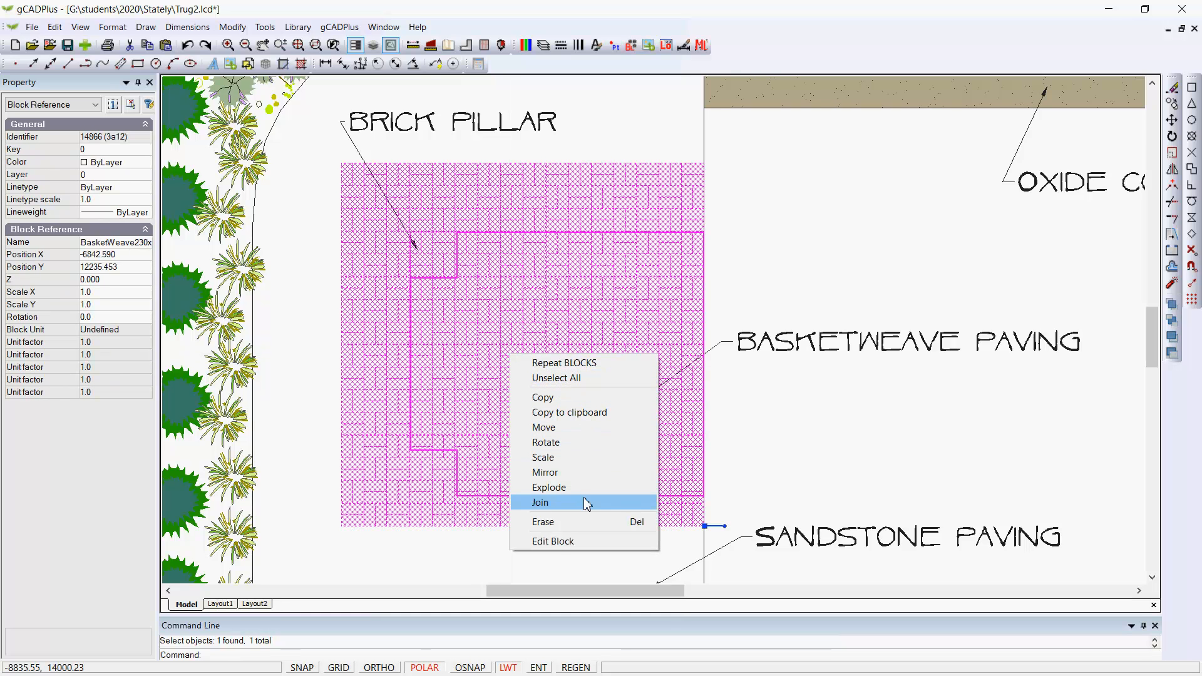
{"action": "left_click", "coordinate": [566, 541]}
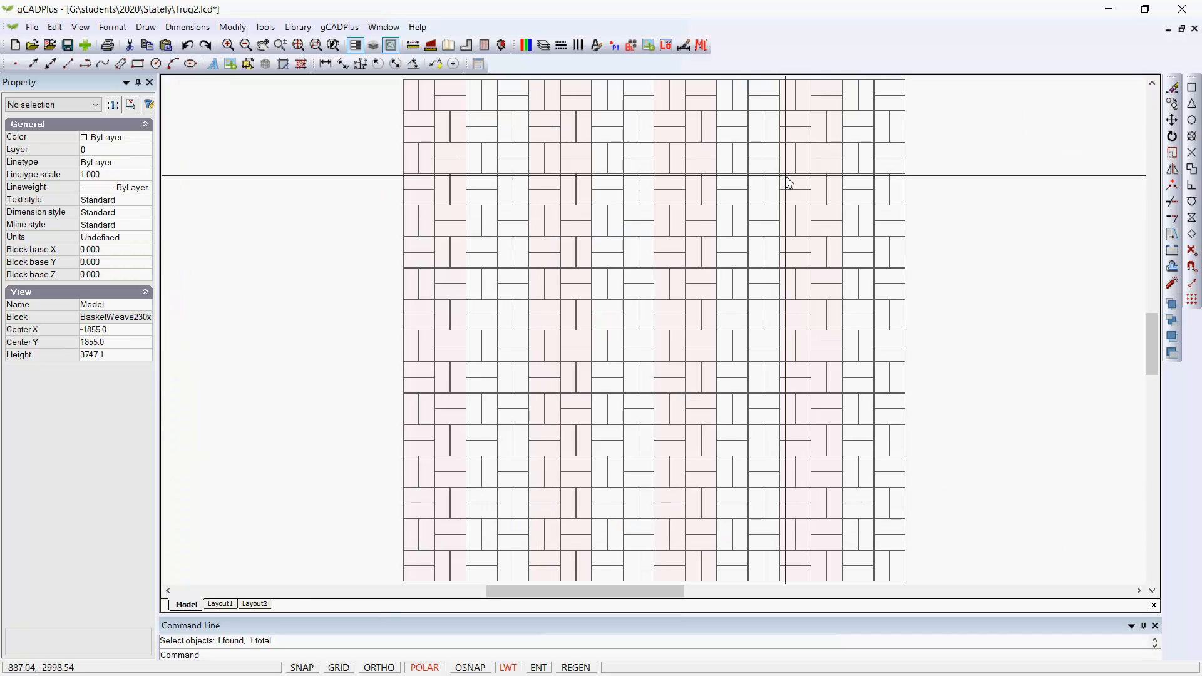
{"action": "scroll", "coordinate": [784, 178], "scroll_direction": "down", "scroll_amount": 1}
{"action": "left_click", "coordinate": [924, 164]}
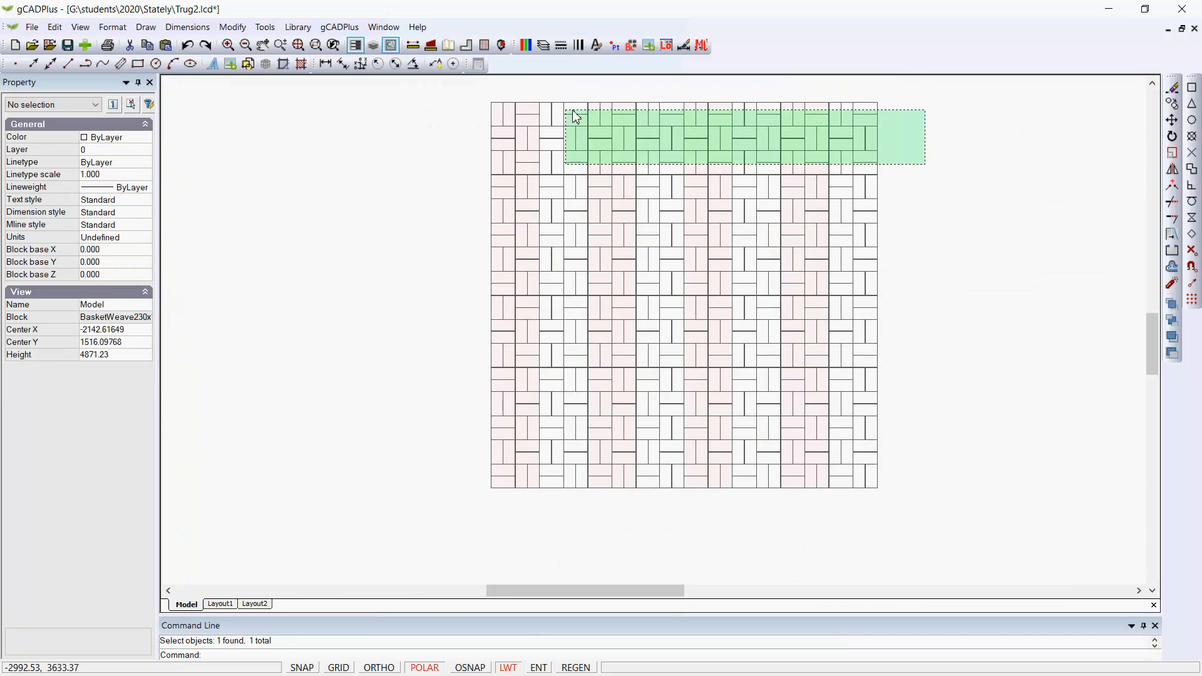
{"action": "left_click", "coordinate": [478, 87]}
{"action": "key", "text": "Delete"}
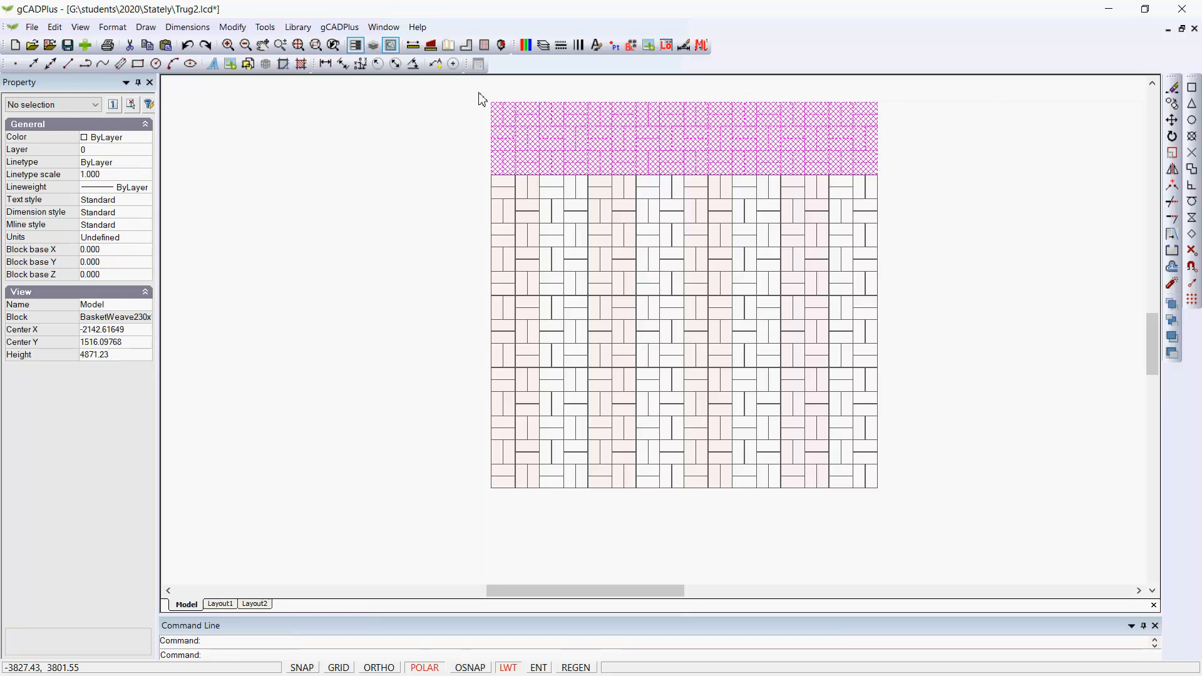
- Delete the three leftmost columns of paver pairs from the basketweave block
{"action": "left_click", "coordinate": [553, 520]}
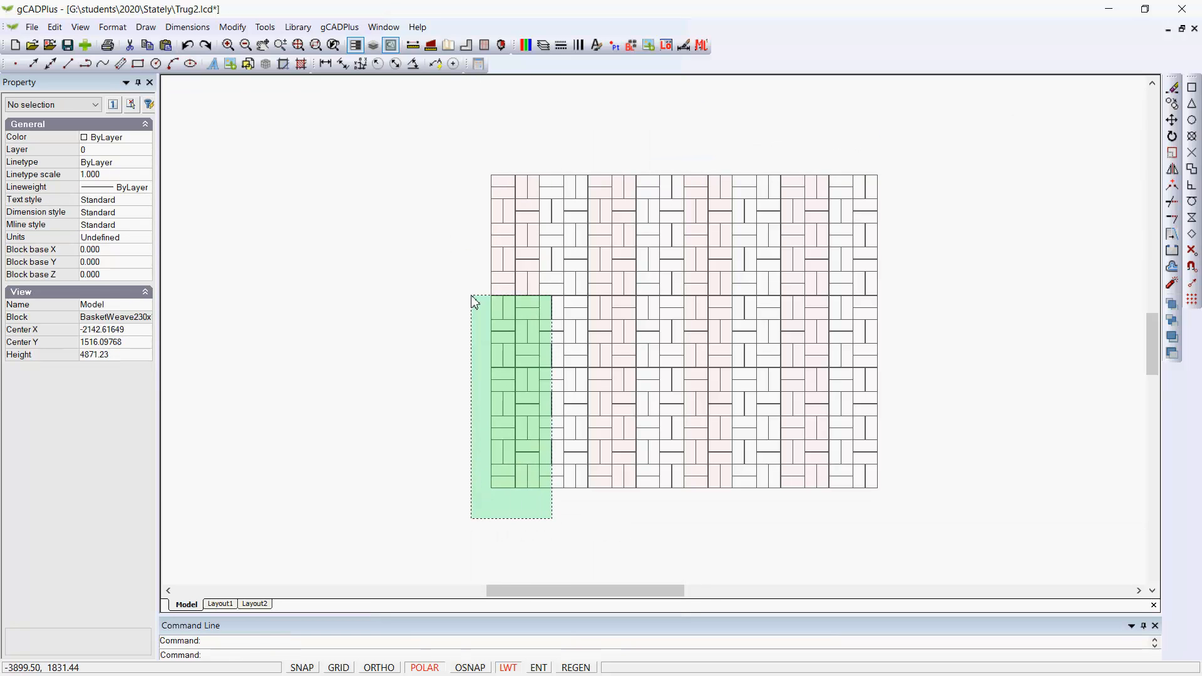
{"action": "left_click", "coordinate": [471, 151]}
{"action": "key", "text": "Delete"}
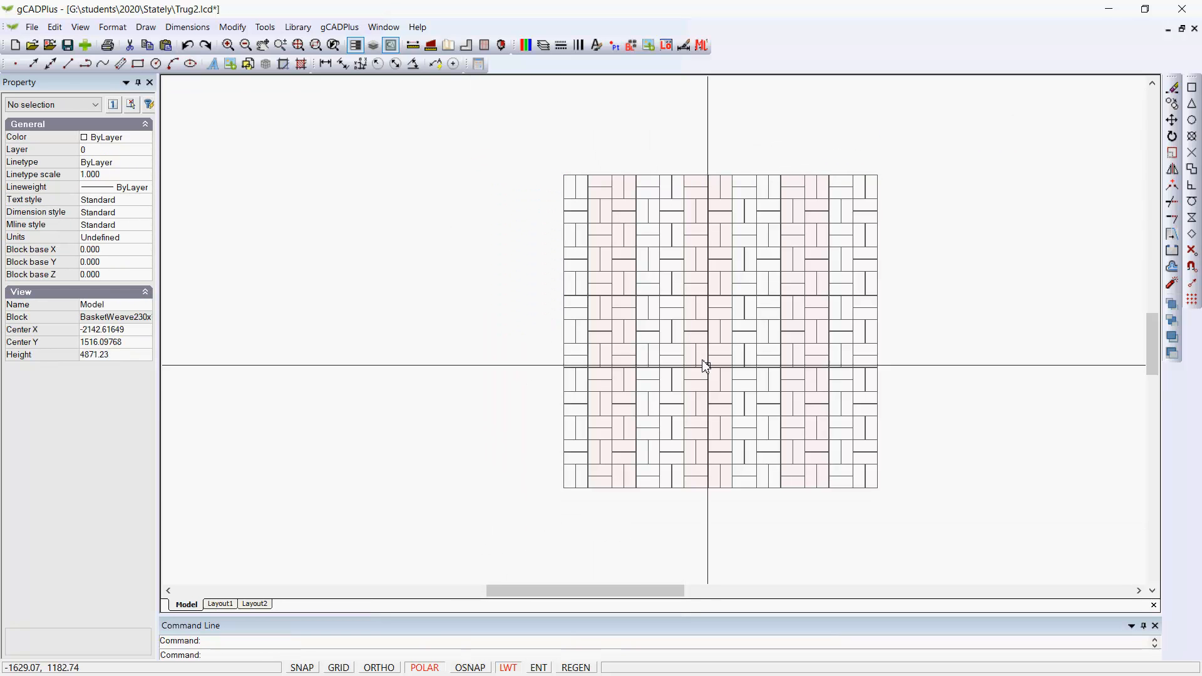
- Delete the bottom row of paver pairs from the basketweave block and close the block editor
{"action": "left_click", "coordinate": [950, 497]}
{"action": "left_click", "coordinate": [555, 475]}
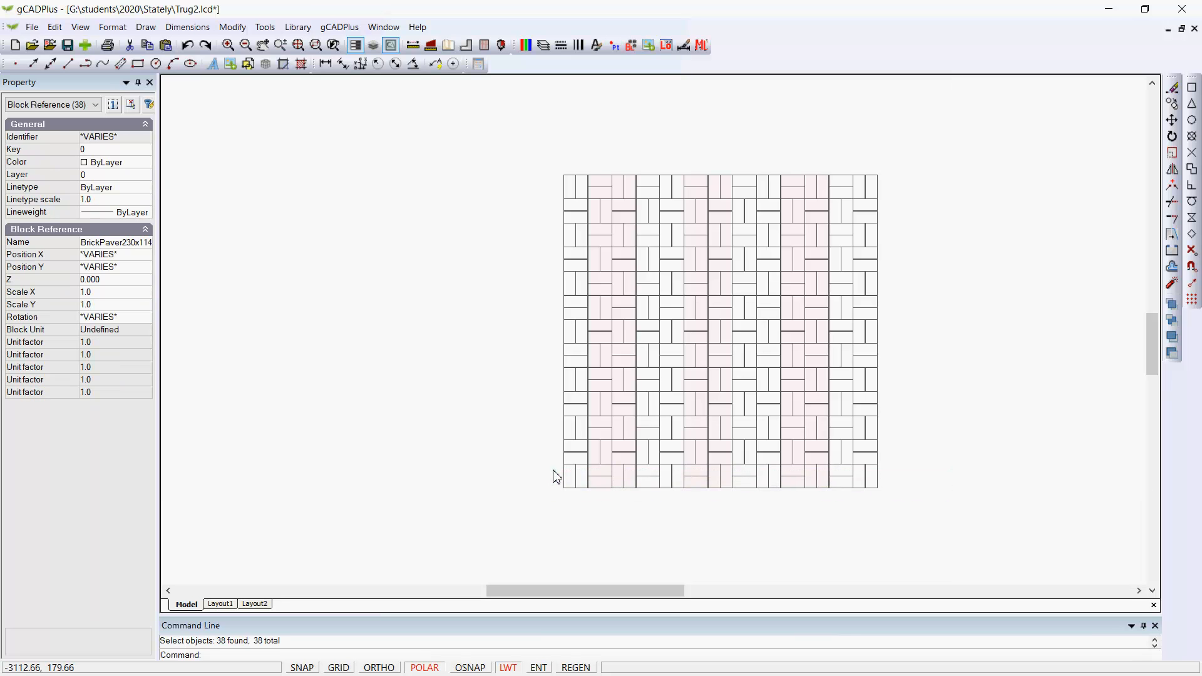
{"action": "key", "text": "Delete"}
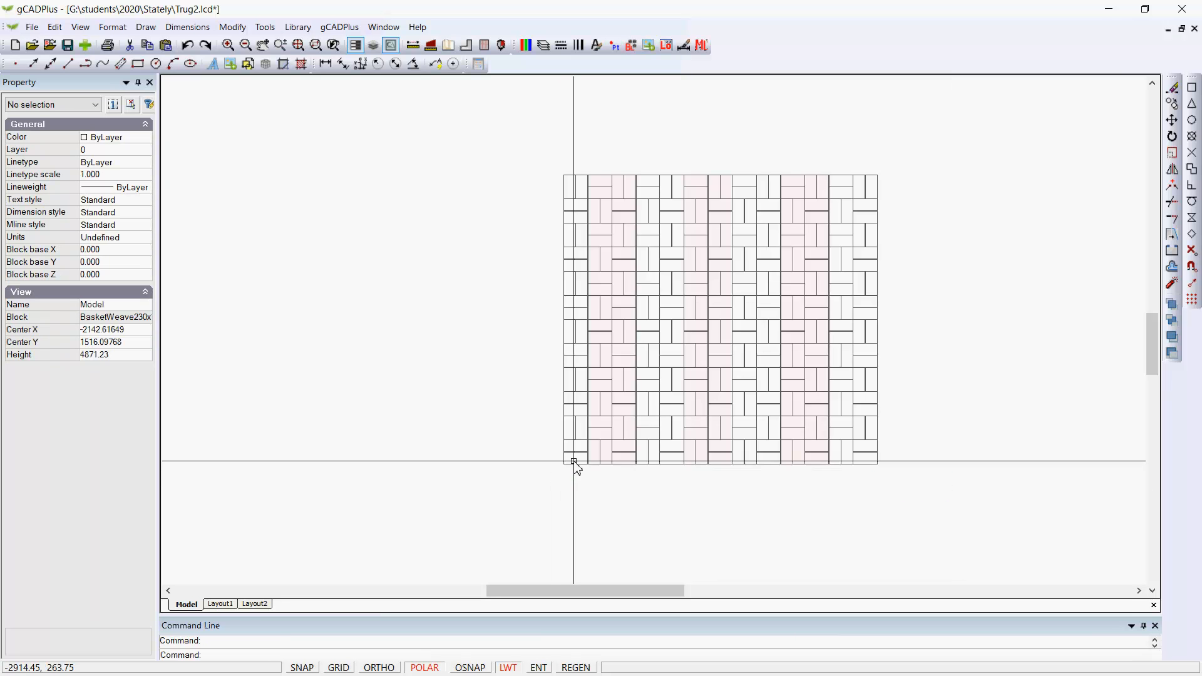
{"action": "right_click", "coordinate": [559, 435]}
{"action": "left_click", "coordinate": [619, 442]}
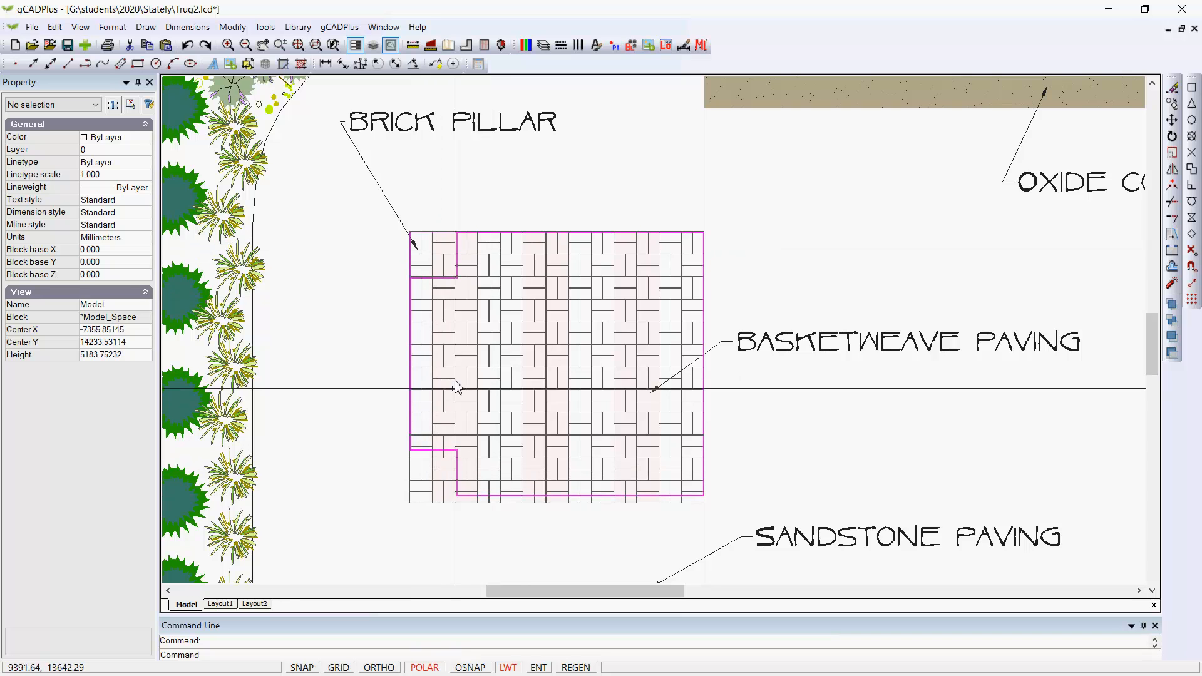
- Open the basketweave block for editing and delete the two-by-two group of paver pairs at its upper-left corner, beside the brick pillar
{"action": "left_click", "coordinate": [447, 489]}
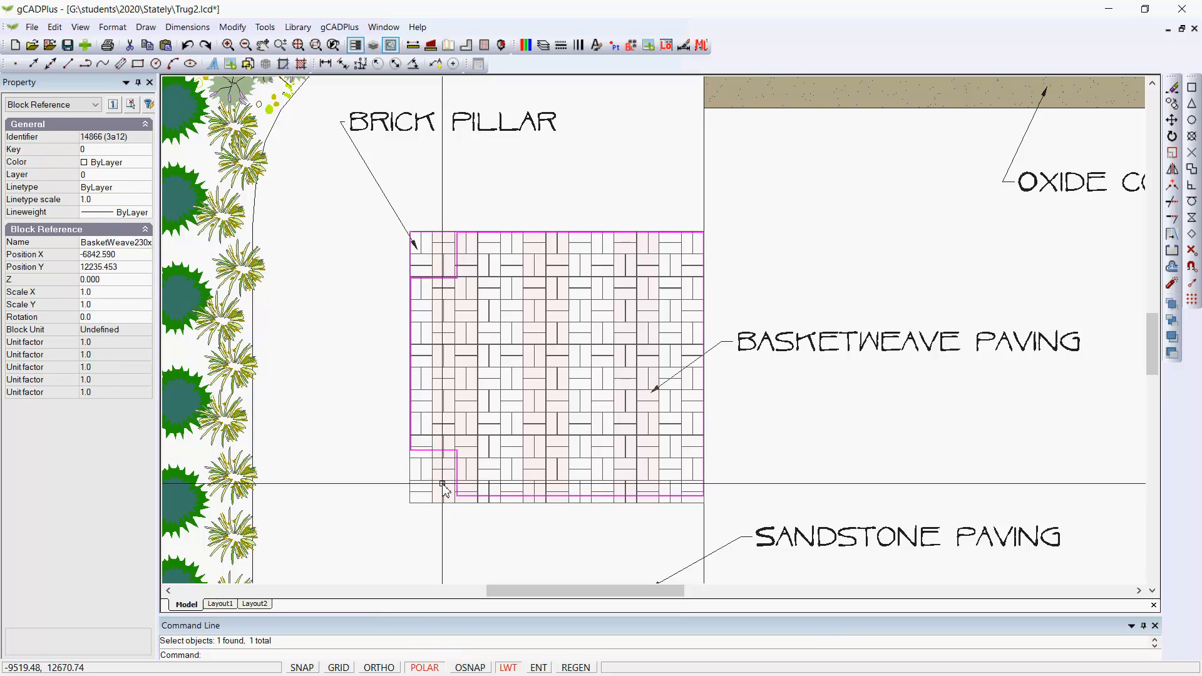
{"action": "right_click", "coordinate": [446, 490]}
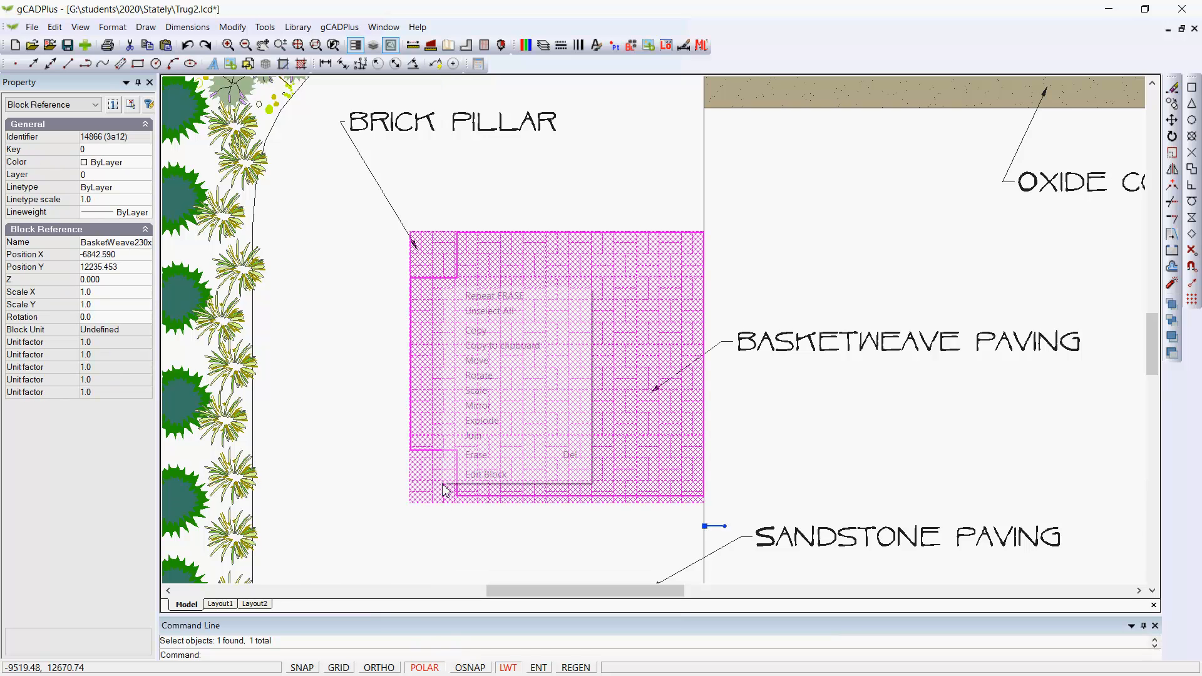
{"action": "left_click", "coordinate": [504, 480]}
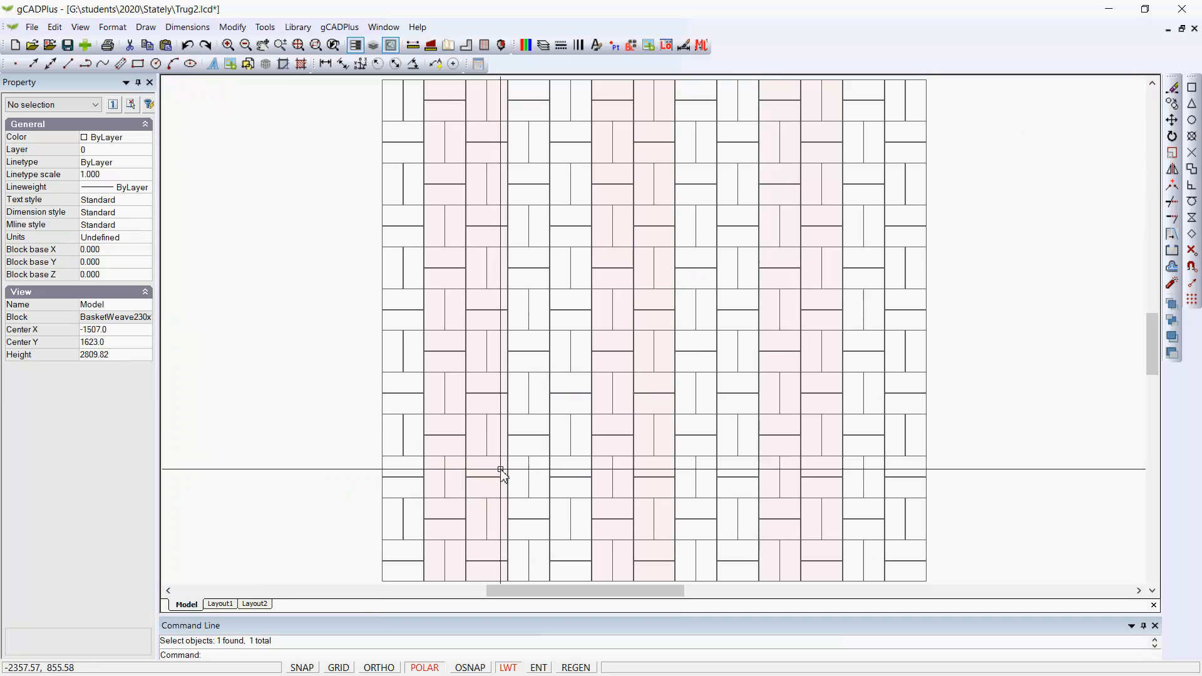
{"action": "left_click", "coordinate": [450, 149]}
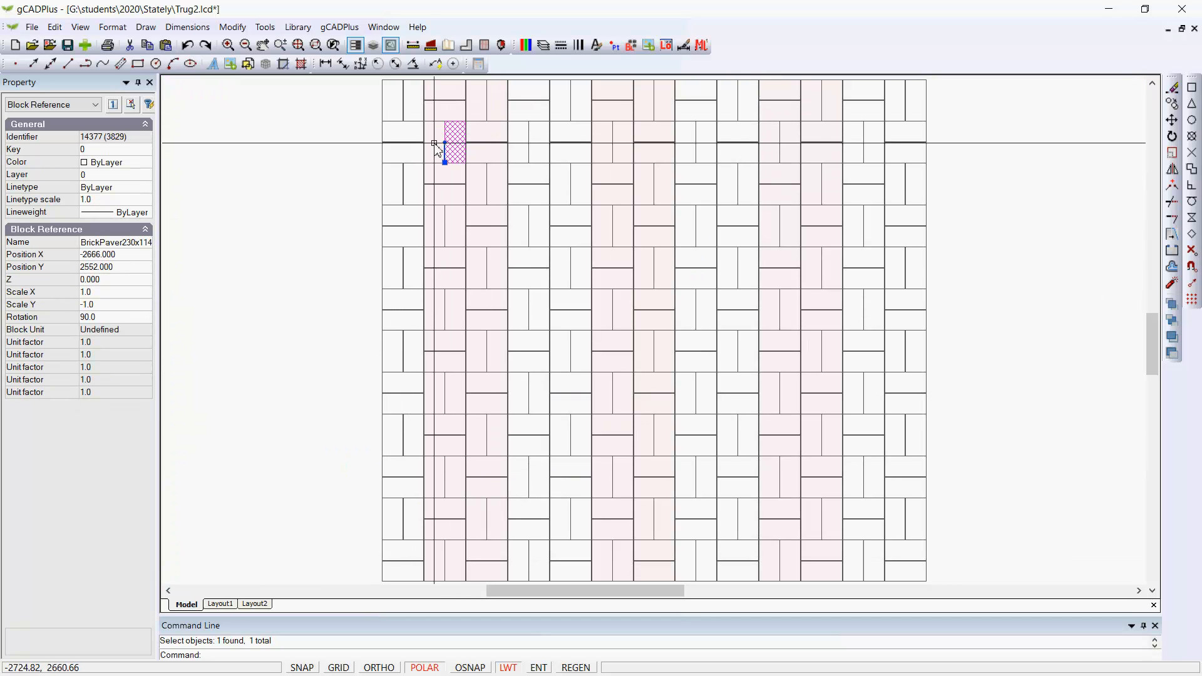
{"action": "left_click", "coordinate": [425, 134]}
{"action": "left_click", "coordinate": [457, 147]}
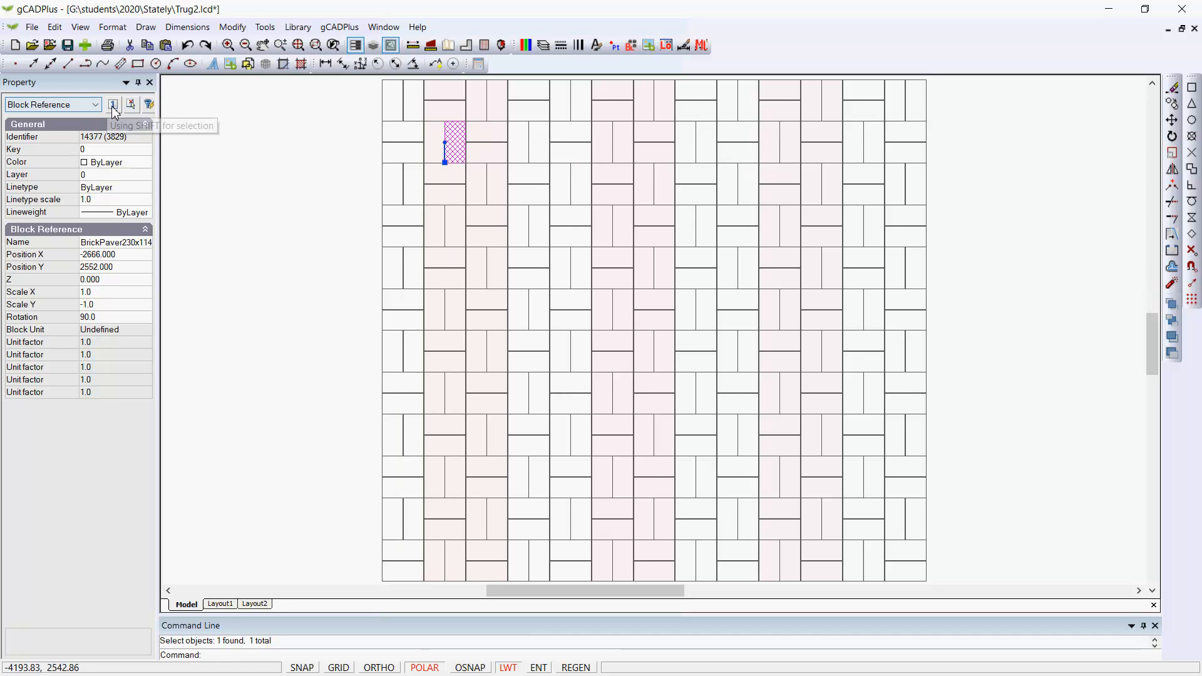
{"action": "left_click", "coordinate": [432, 150]}
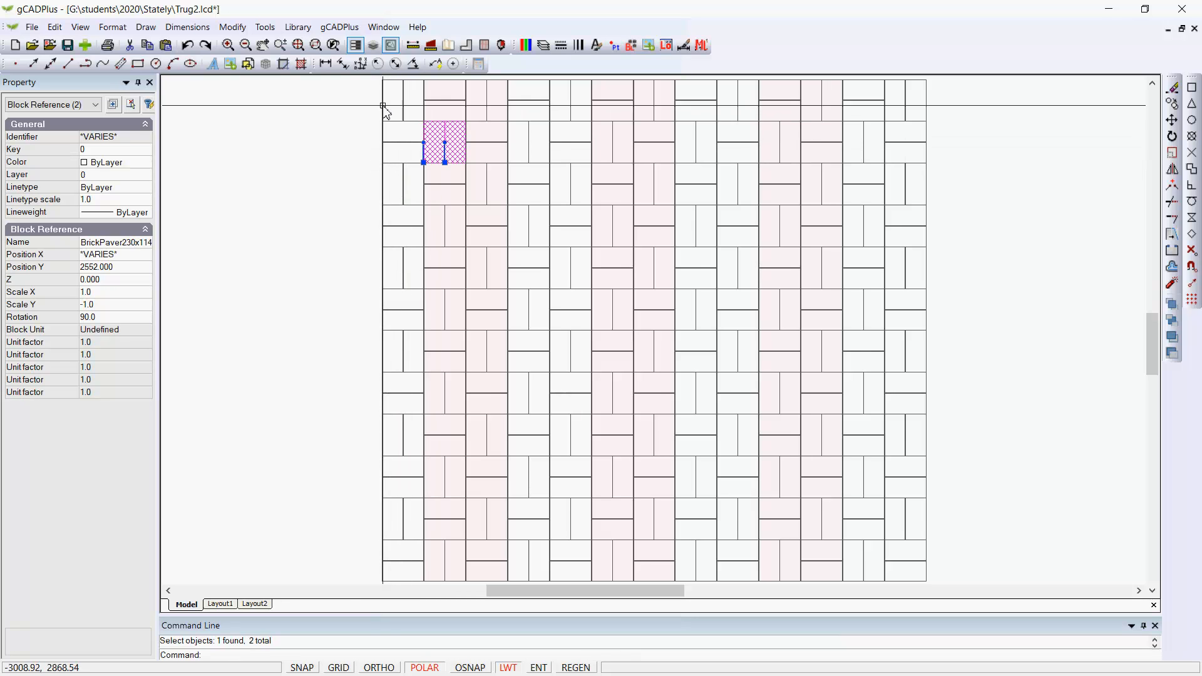
{"action": "middle_click_drag", "start_coordinate": [381, 123], "coordinate": [385, 226]}
{"action": "left_click_drag", "start_coordinate": [368, 166], "coordinate": [472, 262]}
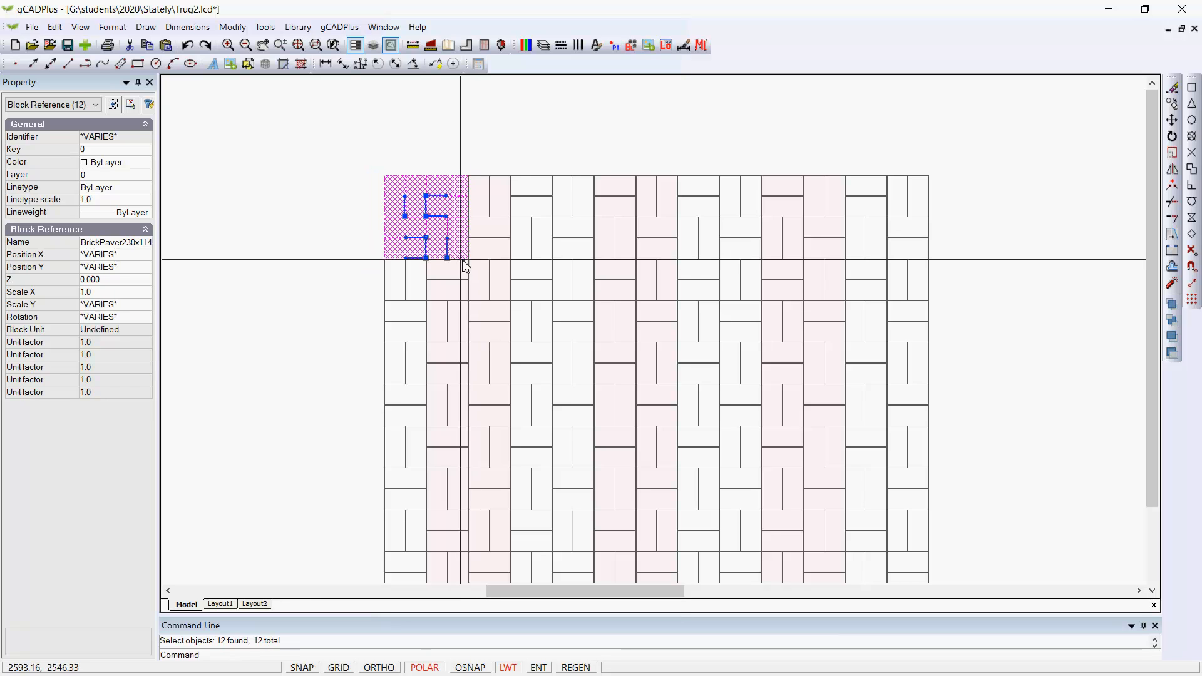
{"action": "key", "text": "Escape"}
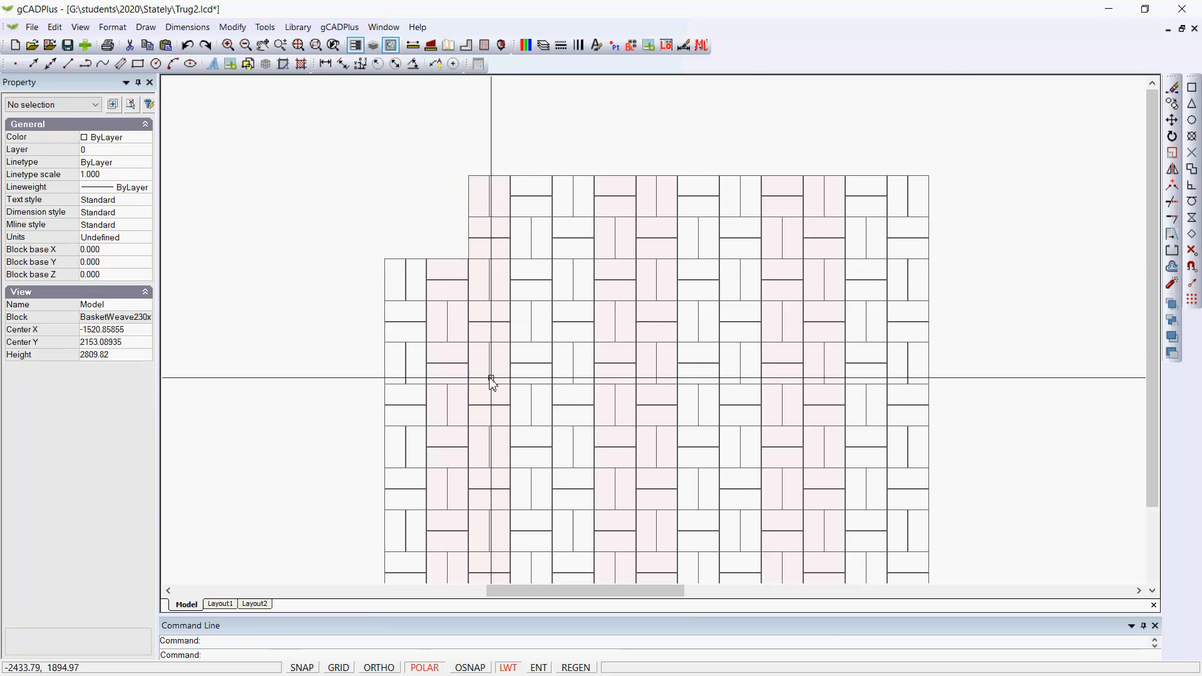
- Delete the two-by-two group of paver pairs at the basketweave block's lower-left corner and close the block editor
{"action": "mouse_move", "coordinate": [491, 384]}
{"action": "middle_mouse_down"}
{"action": "mouse_move", "coordinate": [523, 317]}
{"action": "mouse_move", "coordinate": [533, 194]}
{"action": "middle_mouse_up"}
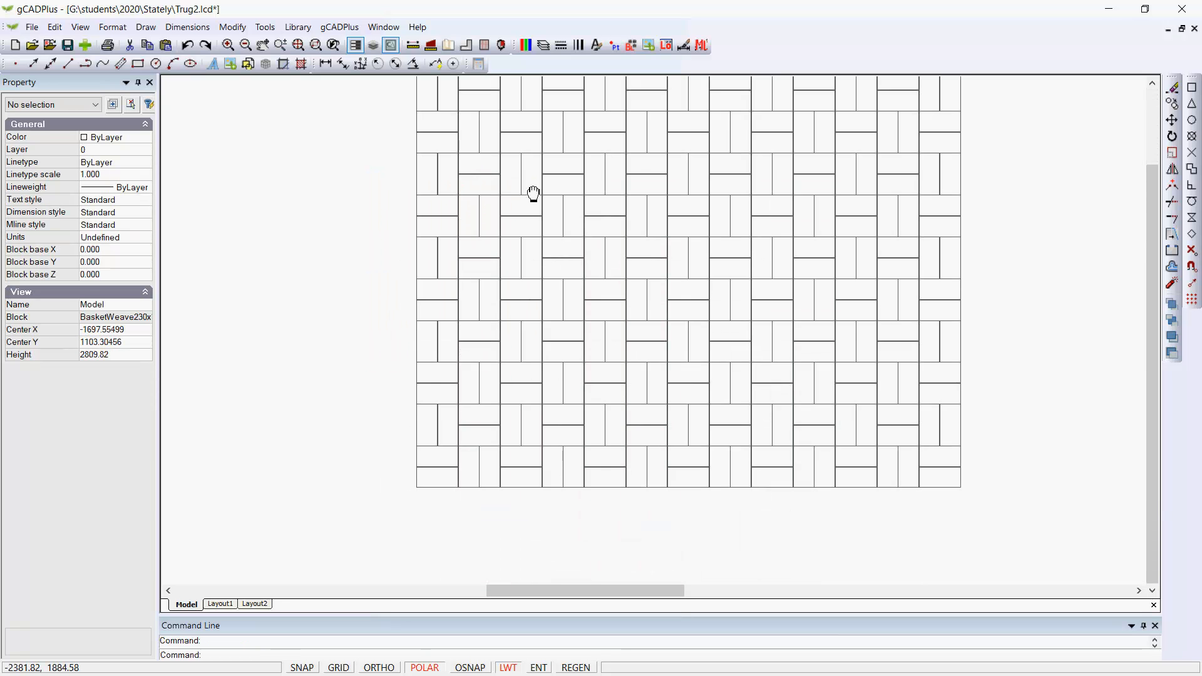
{"action": "left_click", "coordinate": [397, 397]}
{"action": "left_click", "coordinate": [510, 496]}
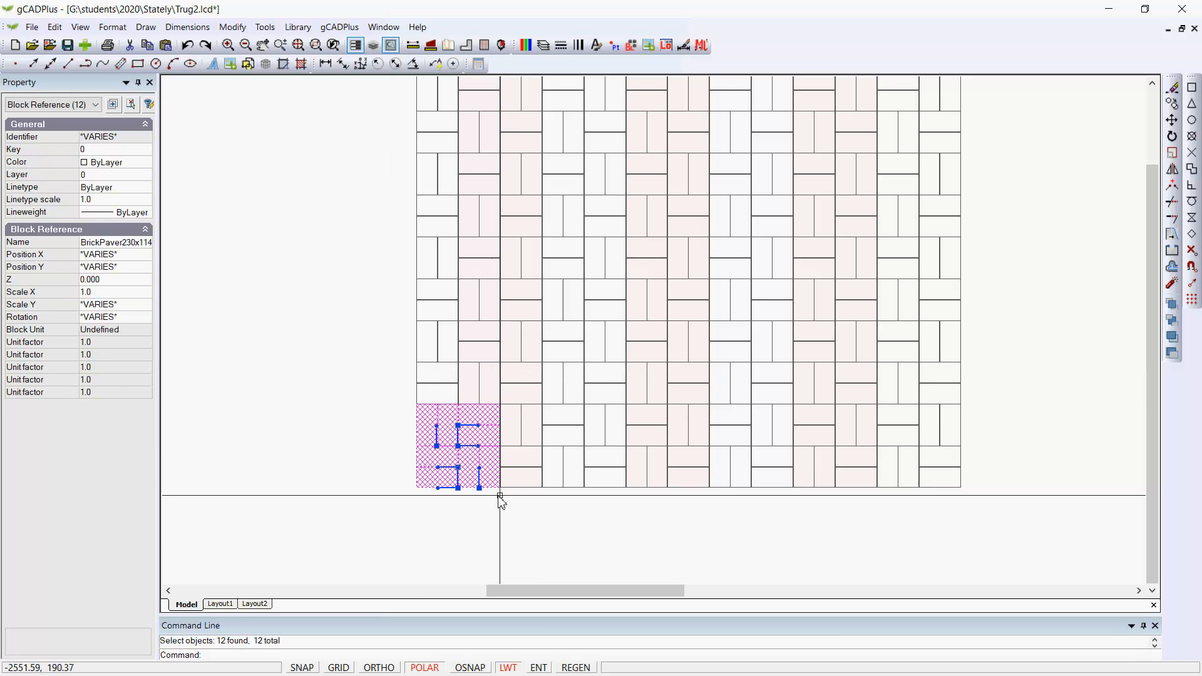
{"action": "key", "text": "Delete"}
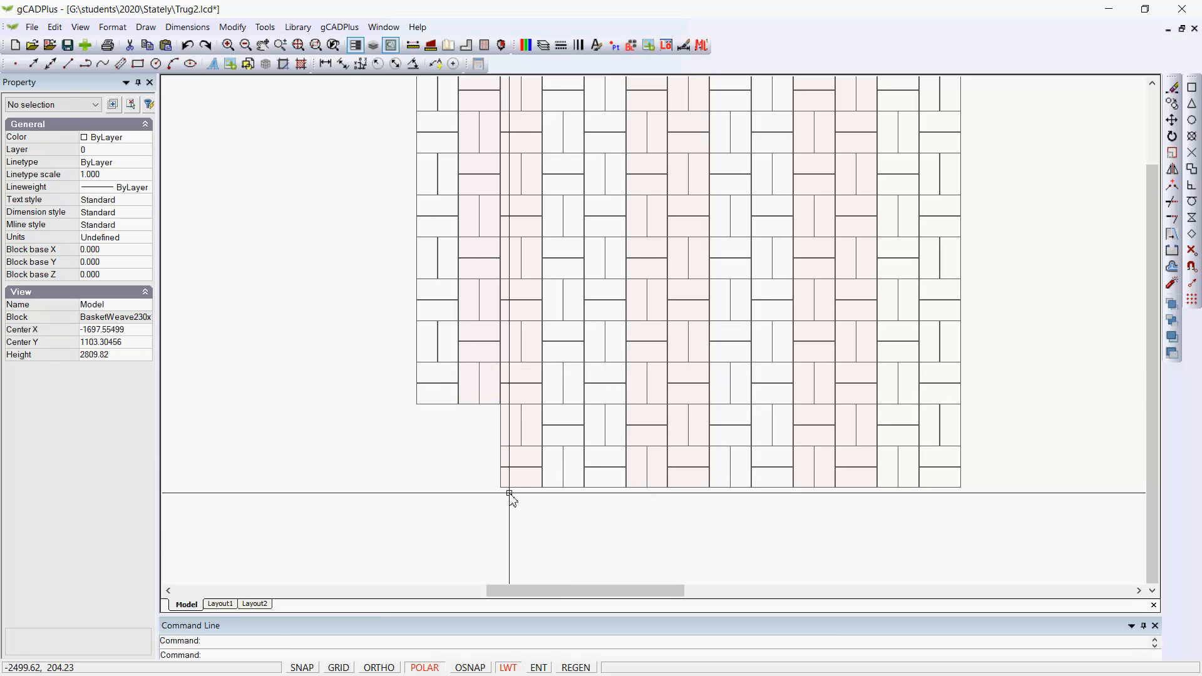
{"action": "right_click", "coordinate": [572, 337]}
{"action": "left_click", "coordinate": [607, 345]}
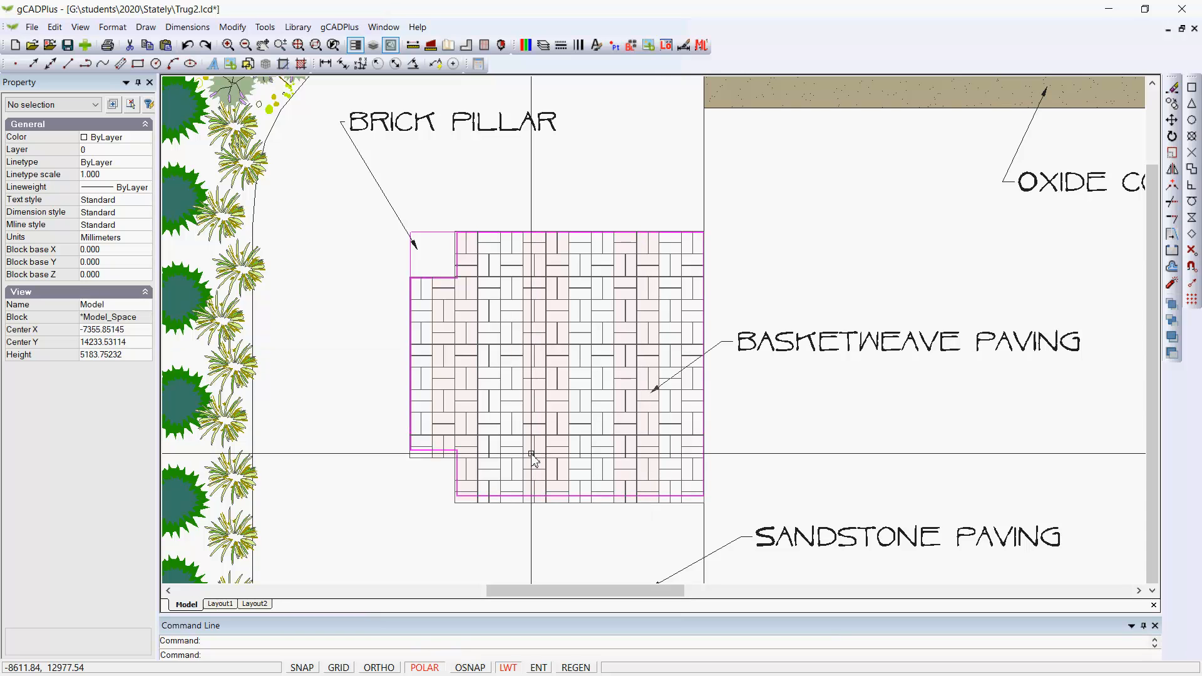
- Explode the trimmed basketweave block into individual paver blocks and check that a single paver can be selected
{"action": "left_click", "coordinate": [382, 213]}
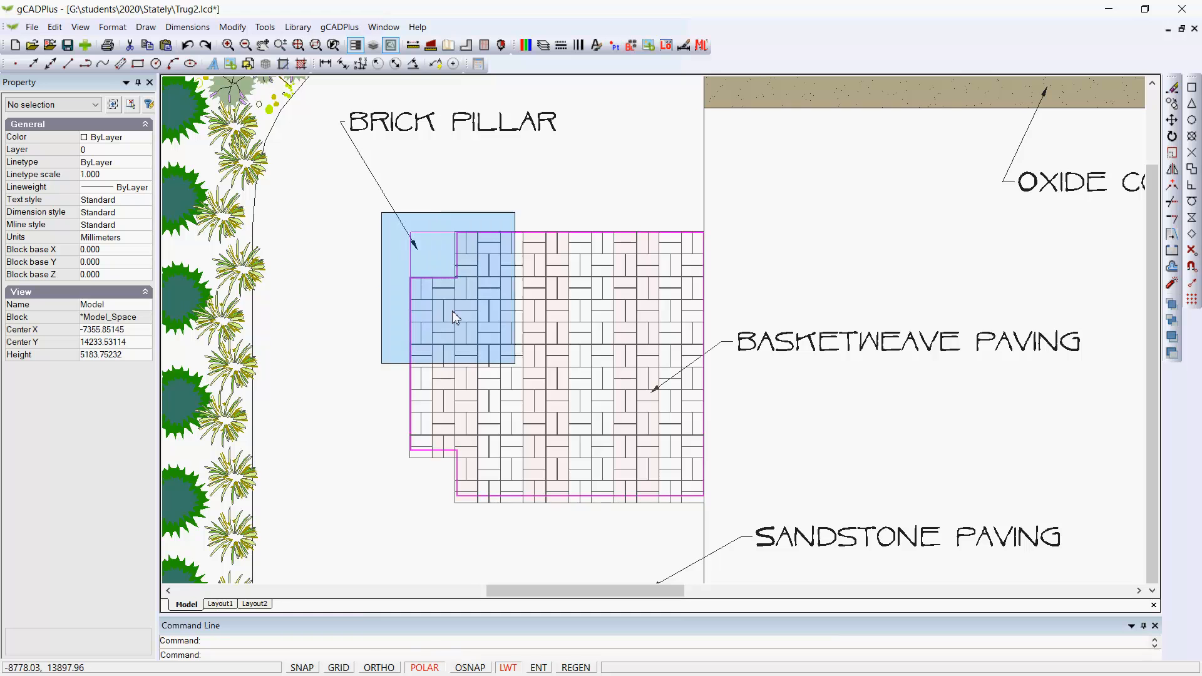
{"action": "left_click", "coordinate": [734, 535]}
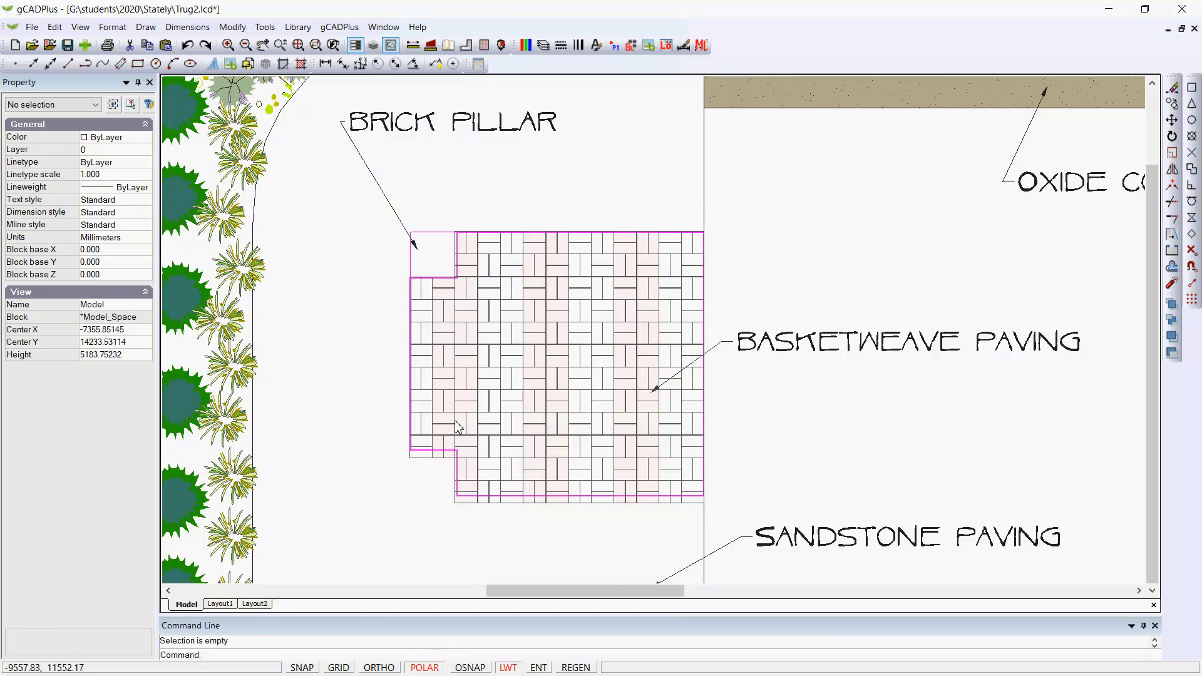
{"action": "left_click", "coordinate": [607, 394]}
{"action": "right_click", "coordinate": [552, 350]}
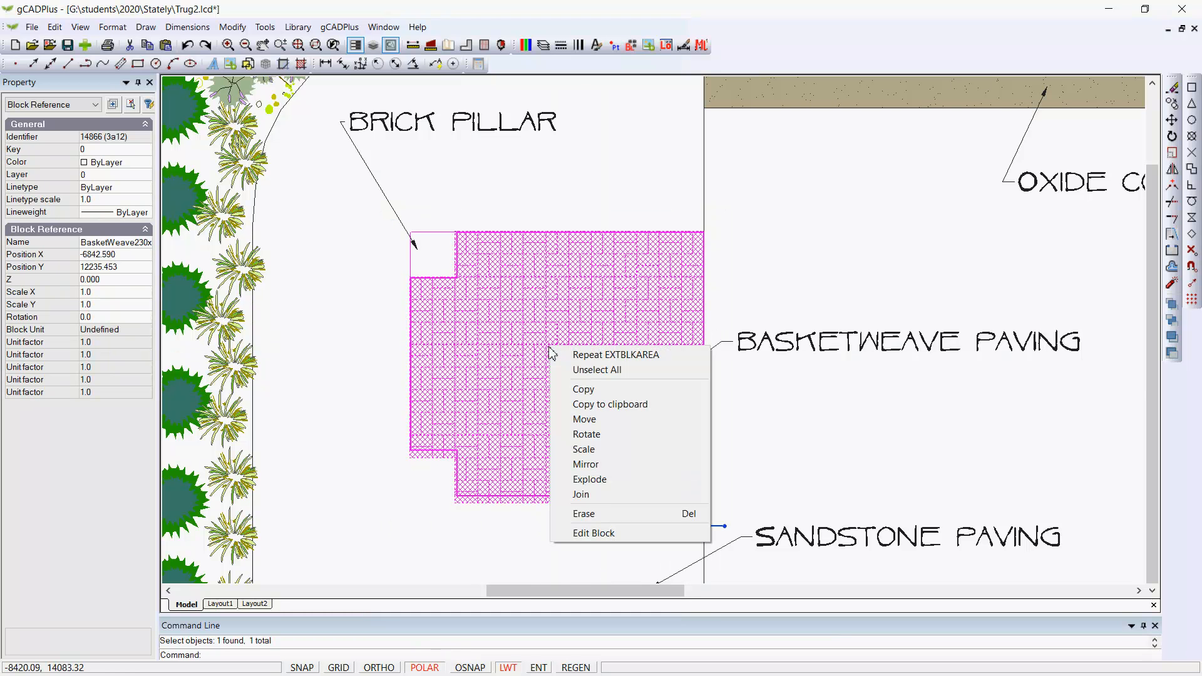
{"action": "left_click", "coordinate": [605, 483]}
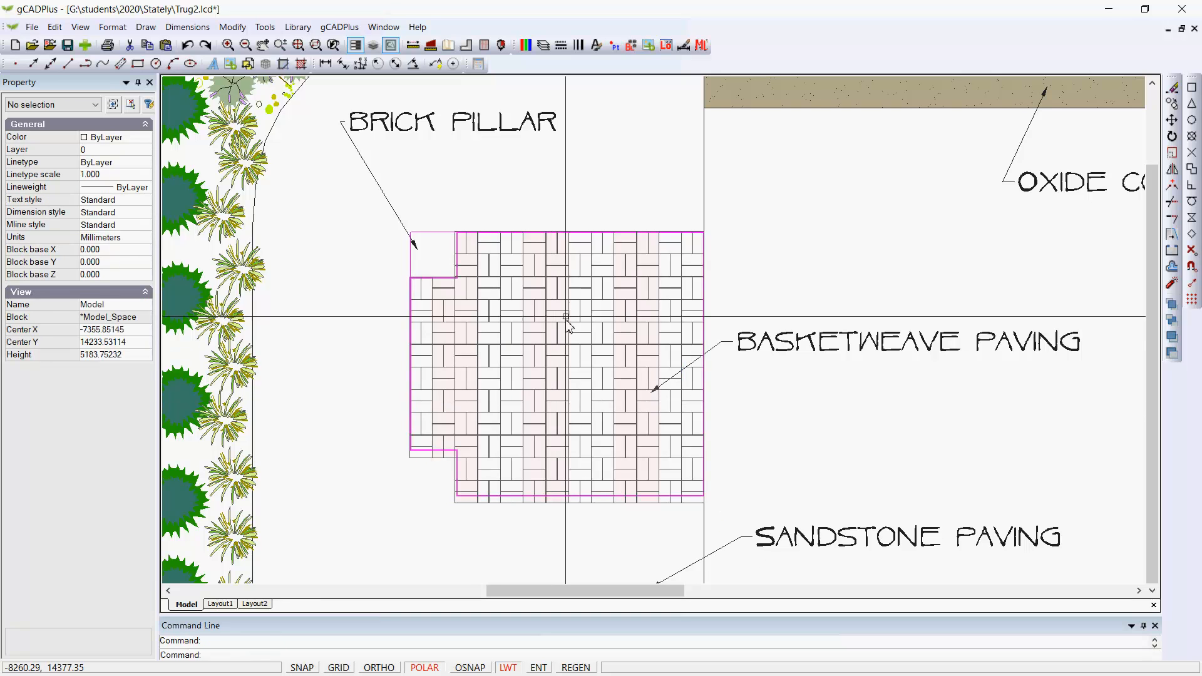
{"action": "left_click", "coordinate": [577, 297]}
{"action": "key", "text": "Escape"}
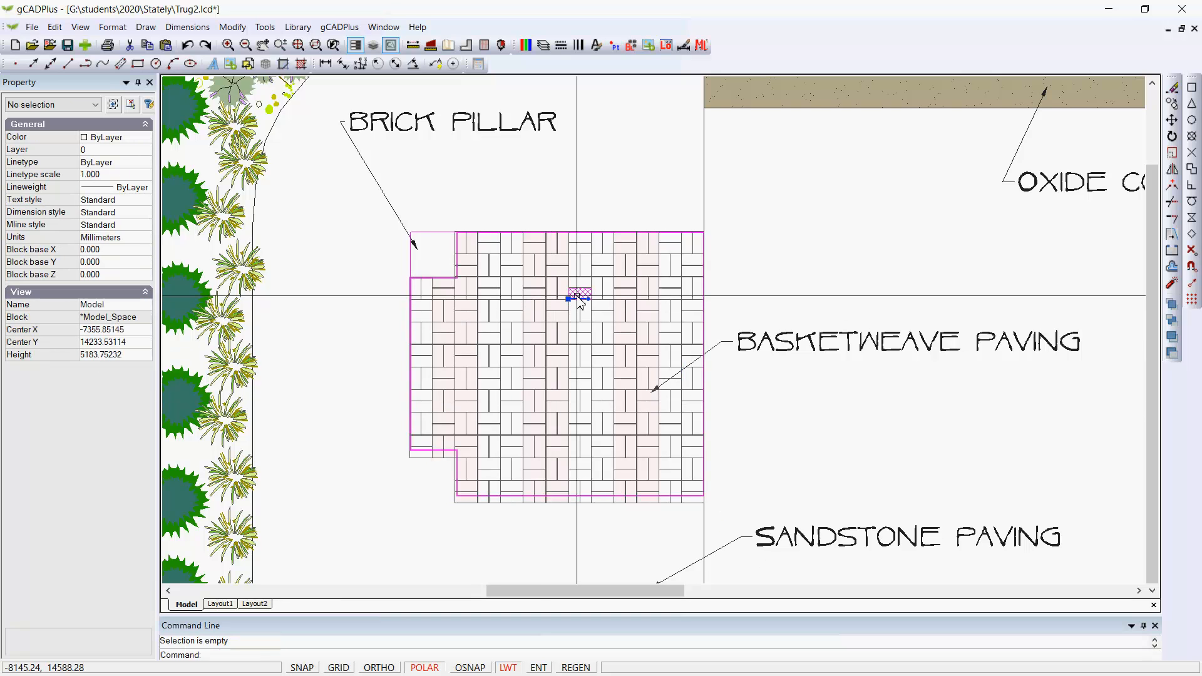
- Extract the block data from the whole basketweave paving area to pavingbrick.csv on the Desktop, replacing the existing file
{"action": "left_click", "coordinate": [343, 28]}
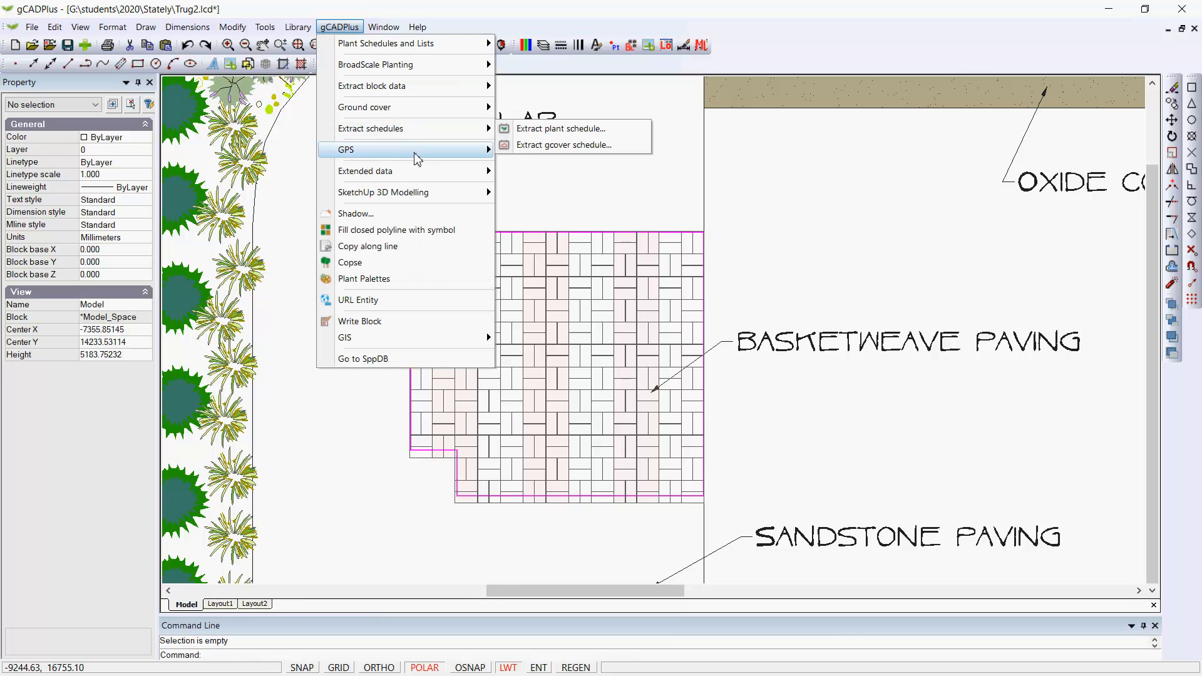
{"action": "mouse_move", "coordinate": [463, 87]}
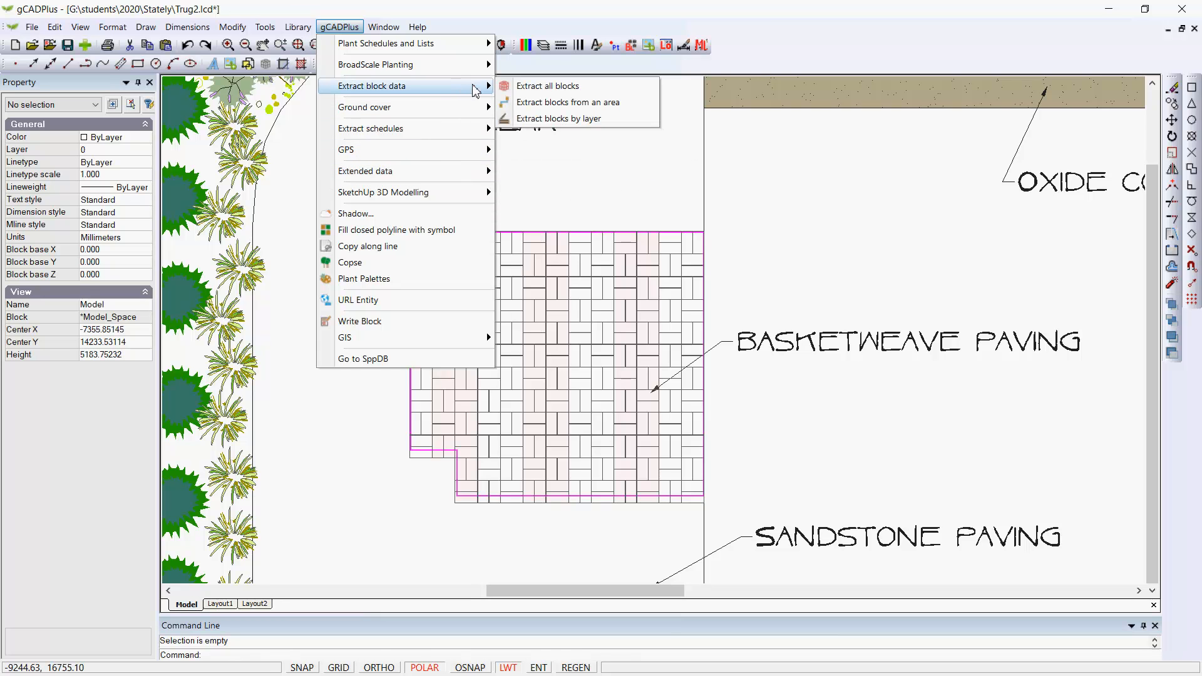
{"action": "left_click", "coordinate": [576, 108]}
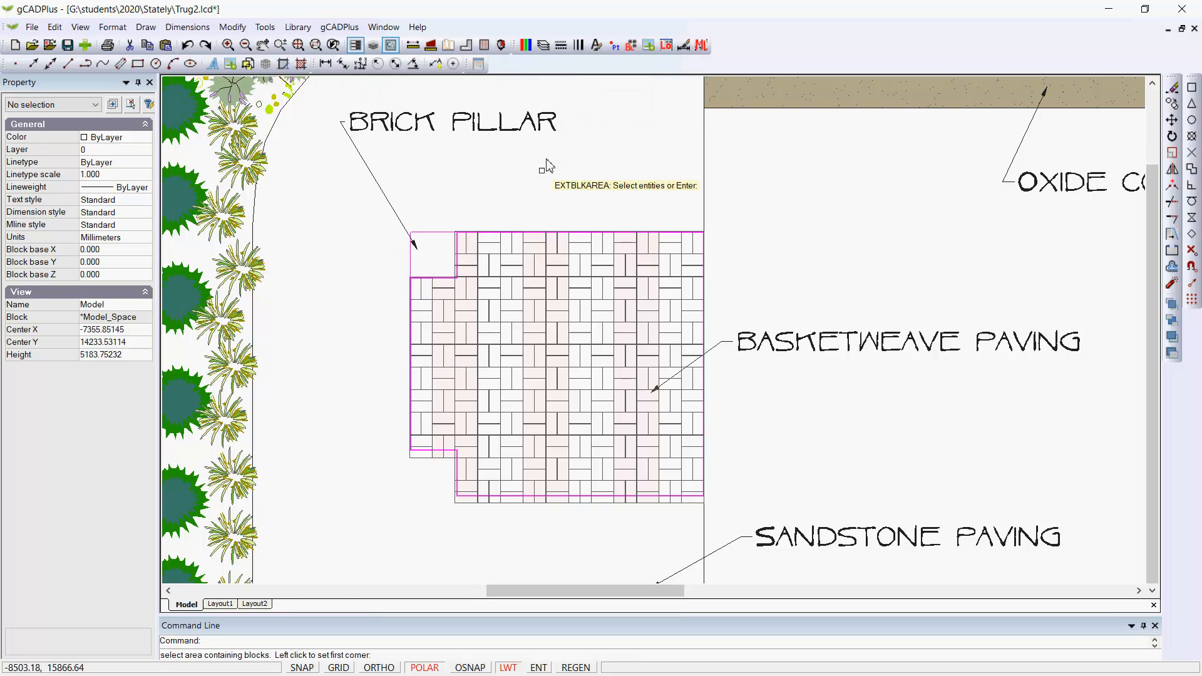
{"action": "left_click", "coordinate": [371, 201]}
{"action": "left_click", "coordinate": [720, 542]}
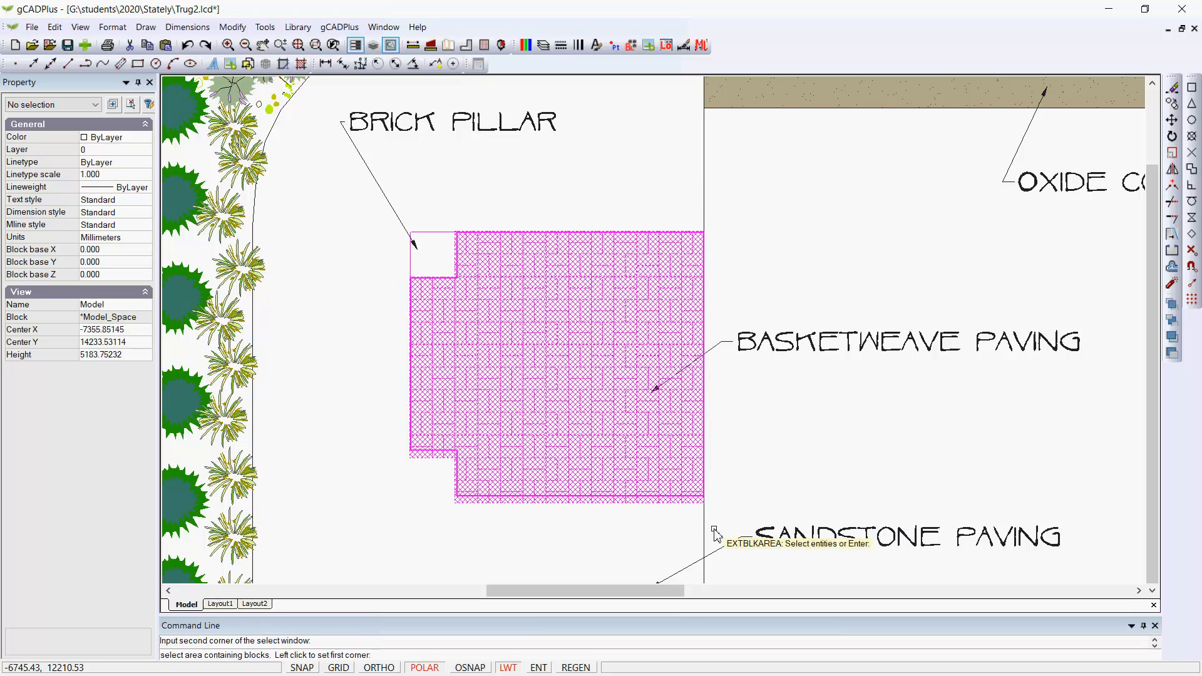
{"action": "key", "text": "Return"}
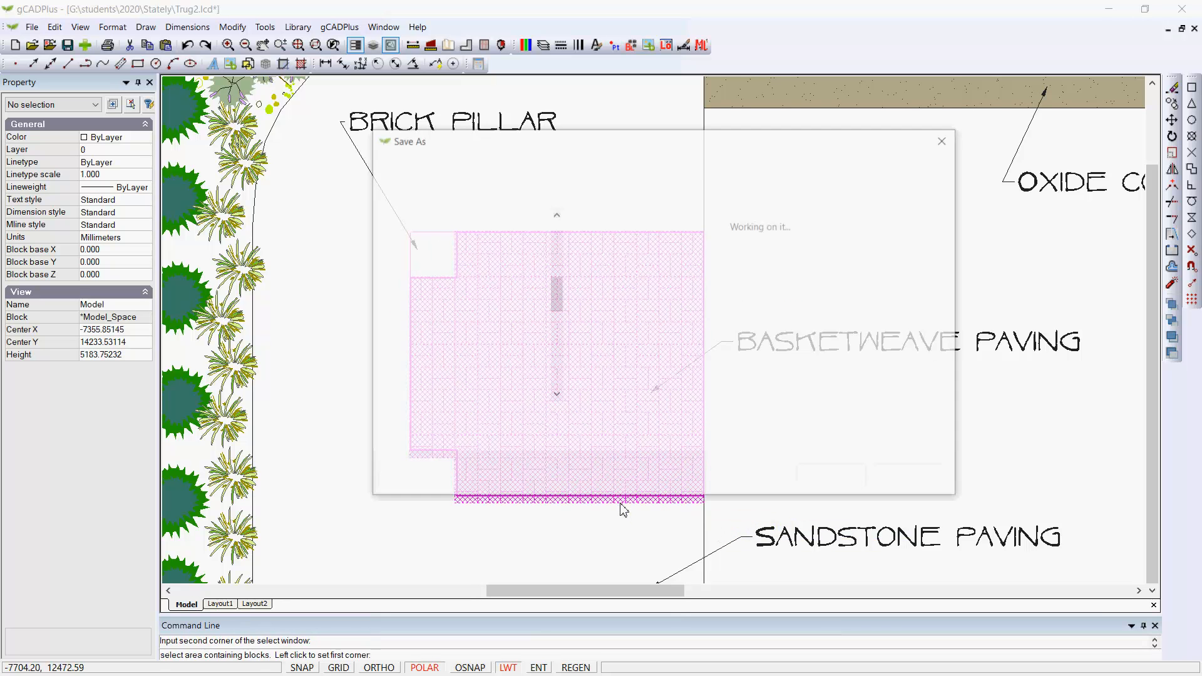
{"action": "left_click", "coordinate": [714, 263]}
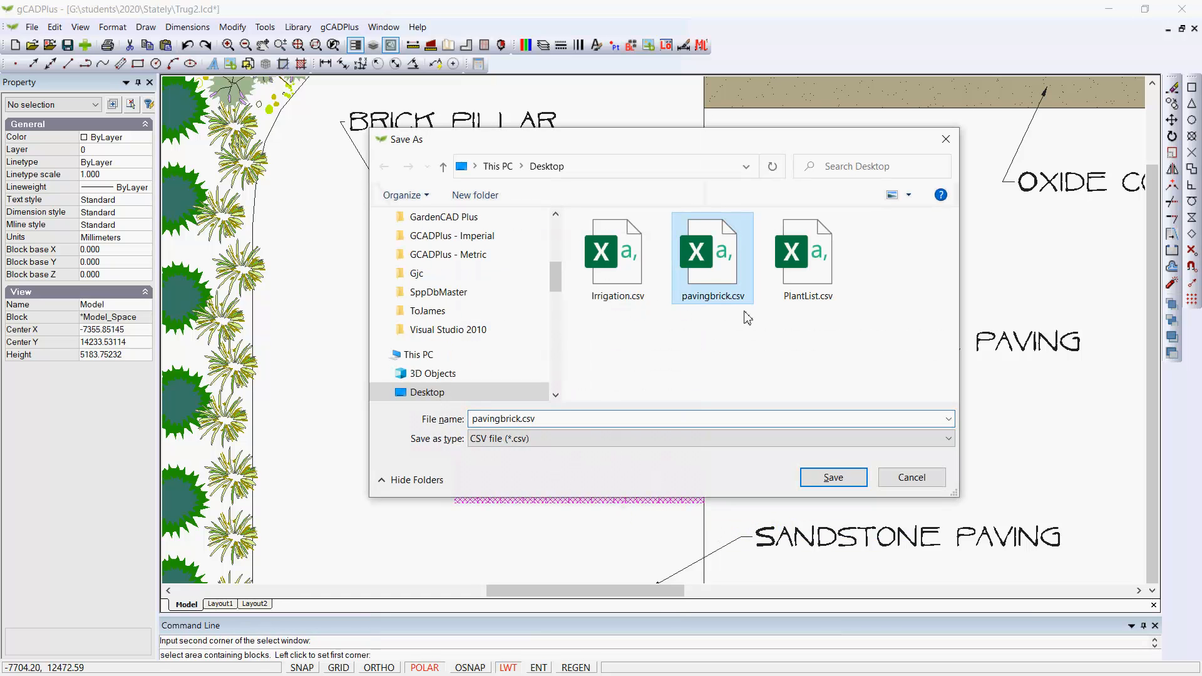
{"action": "left_click", "coordinate": [834, 478]}
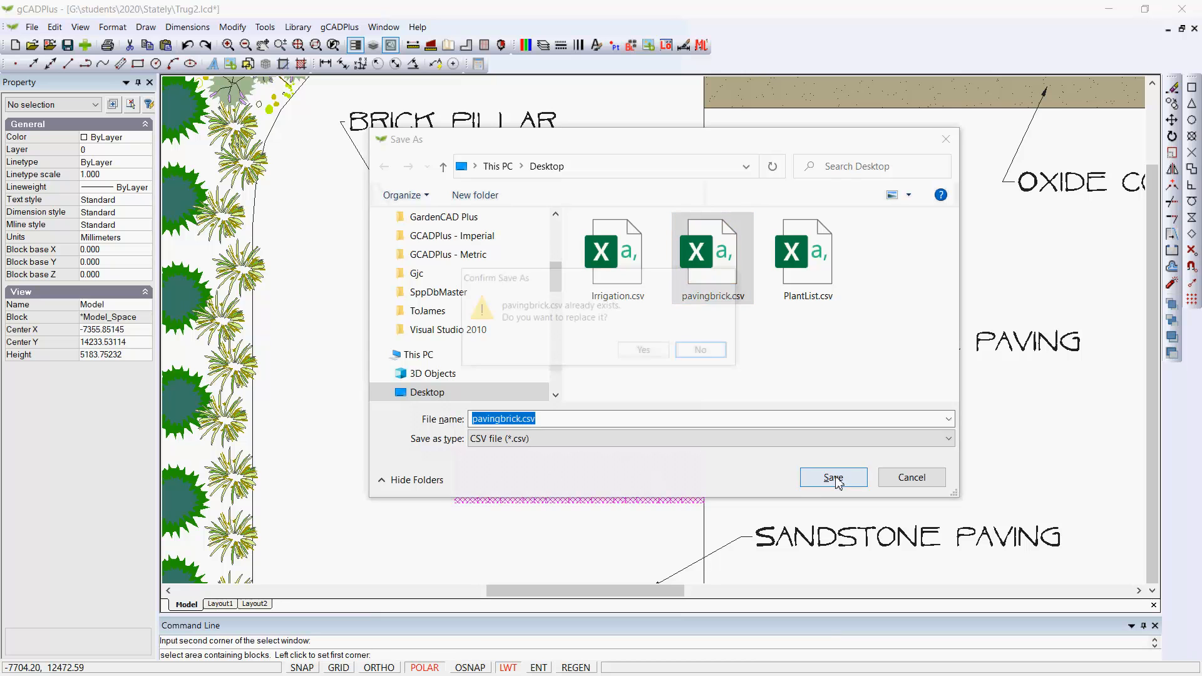
{"action": "left_click", "coordinate": [647, 352]}
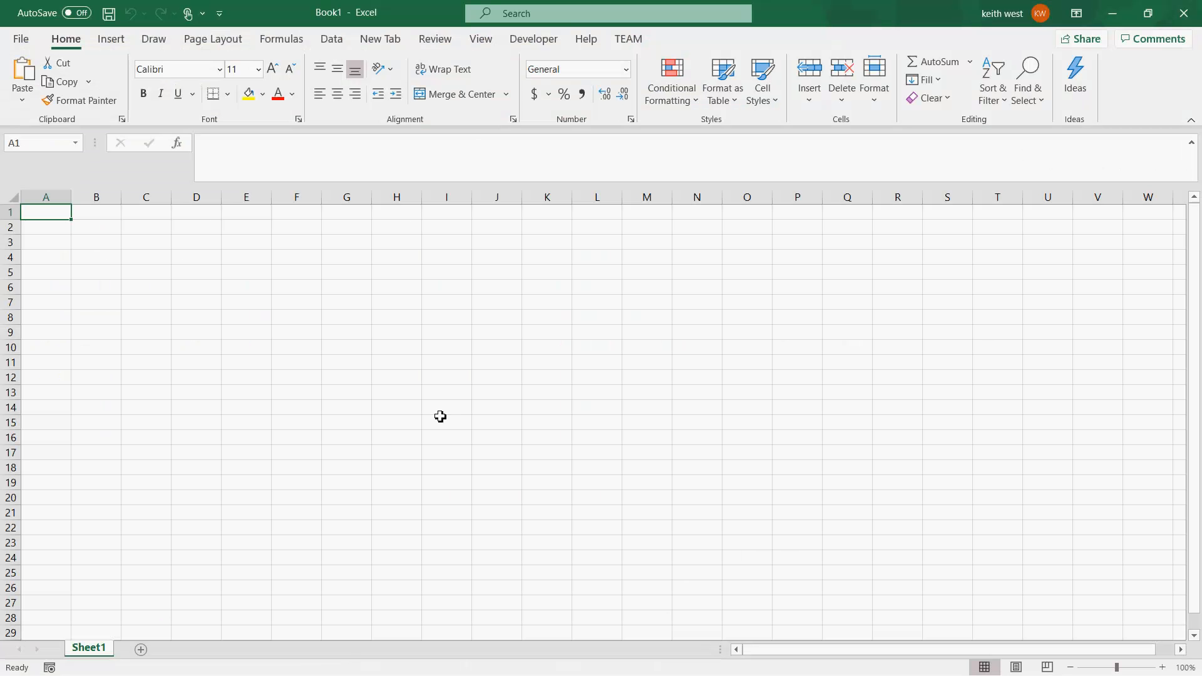
- Switch to a blank Excel workbook and import pavingbrick.csv from the Desktop, loading it with the comma delimiter
{"action": "left_click", "coordinate": [337, 44]}
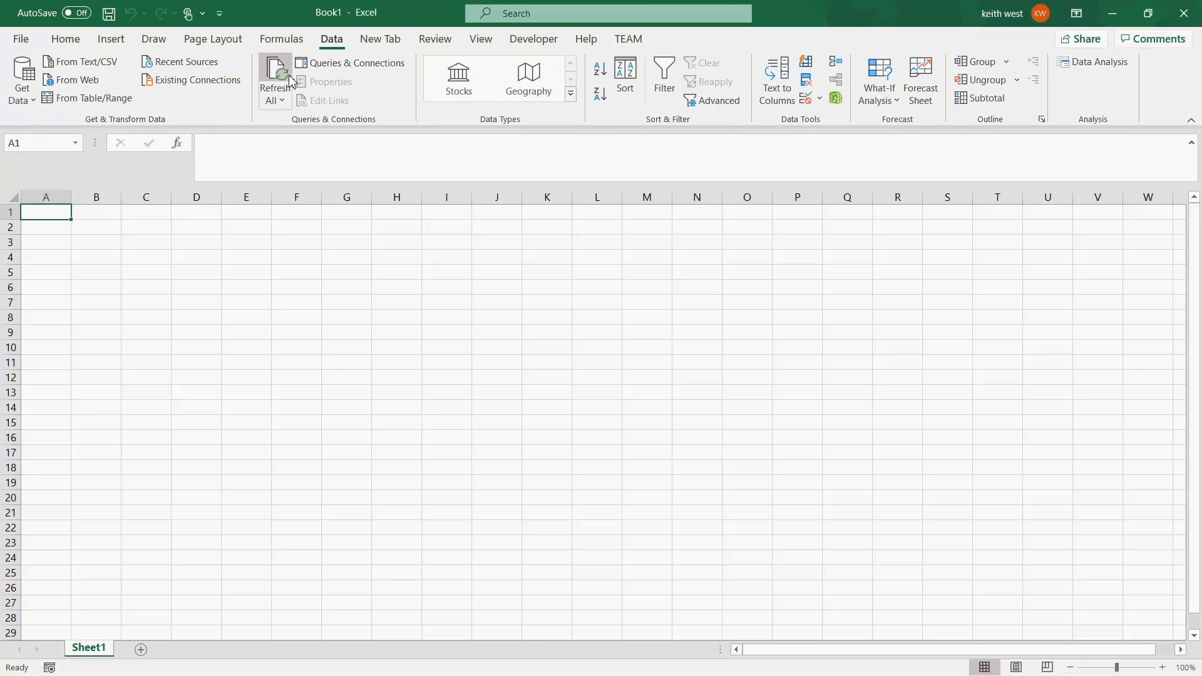
{"action": "left_click", "coordinate": [88, 63]}
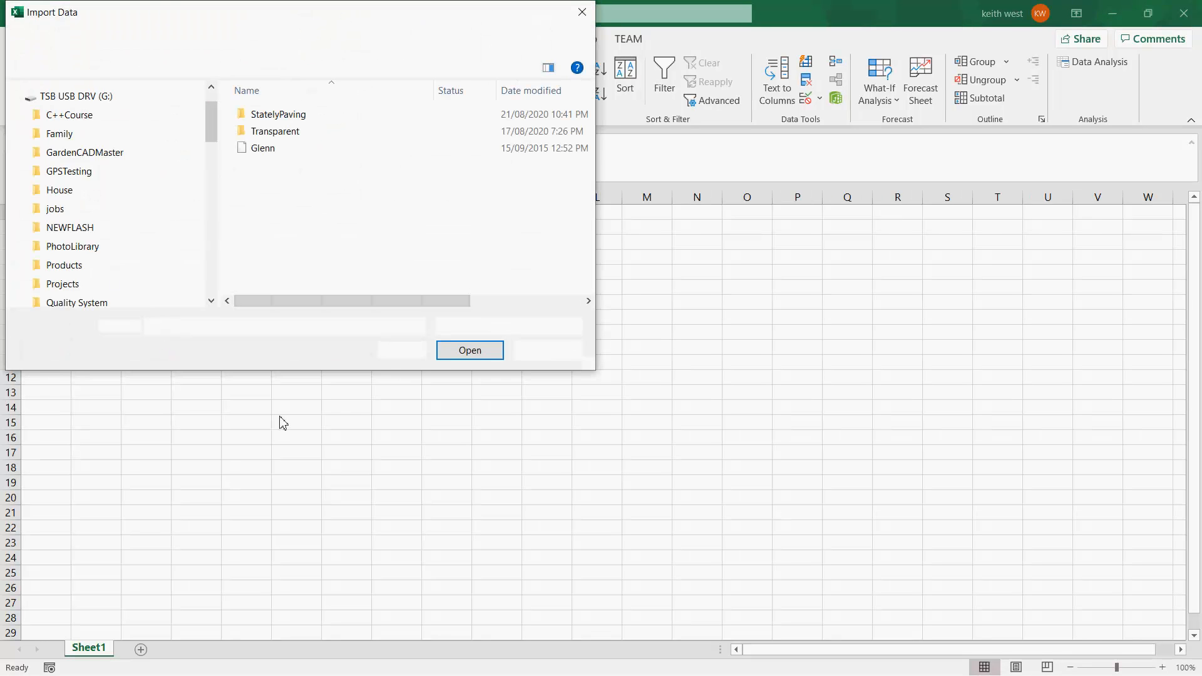
{"action": "left_click", "coordinate": [80, 92]}
{"action": "left_click", "coordinate": [364, 132]}
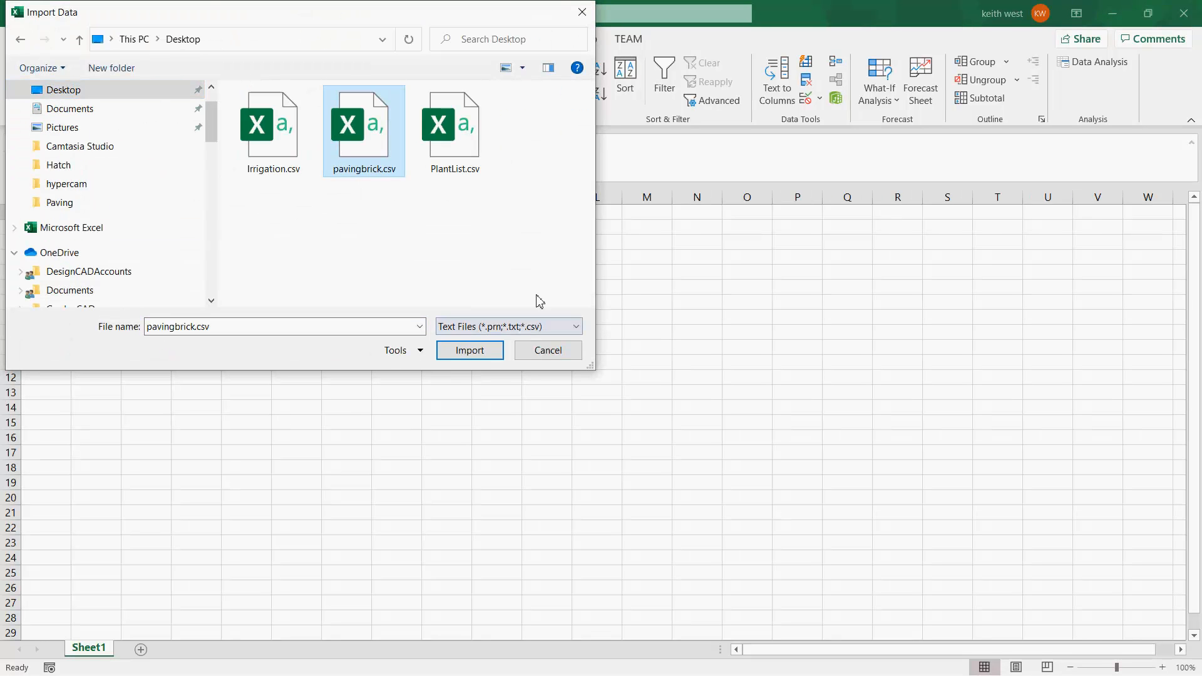
{"action": "left_click", "coordinate": [483, 350]}
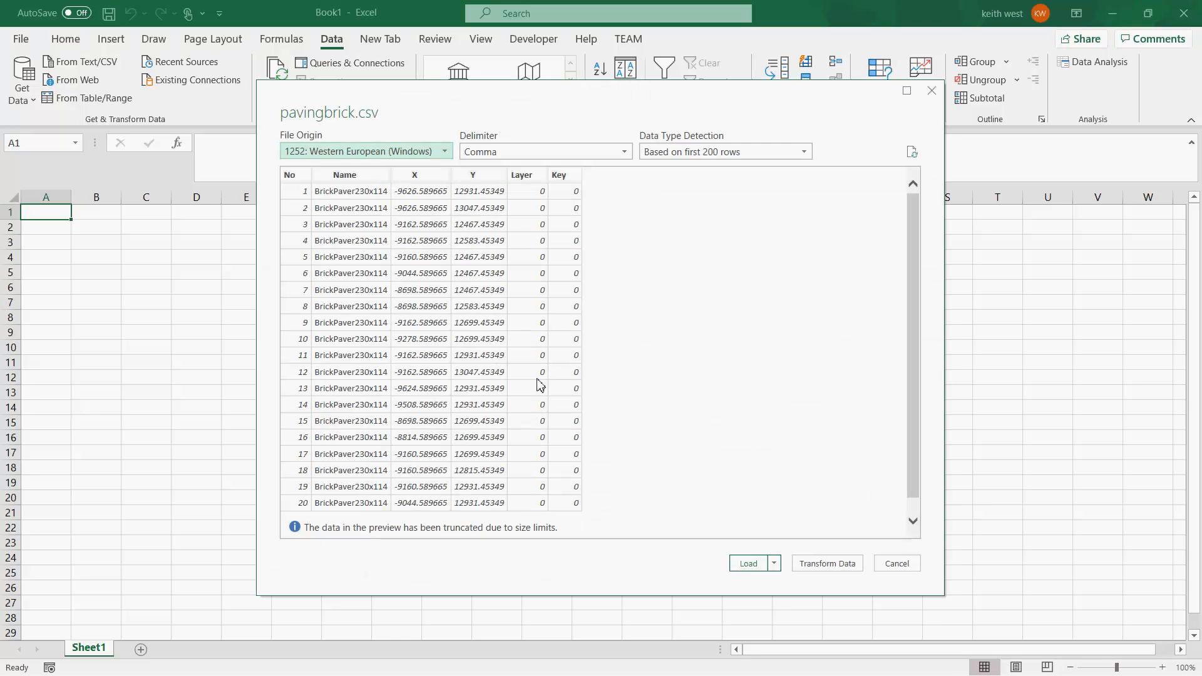
{"action": "left_click", "coordinate": [763, 564]}
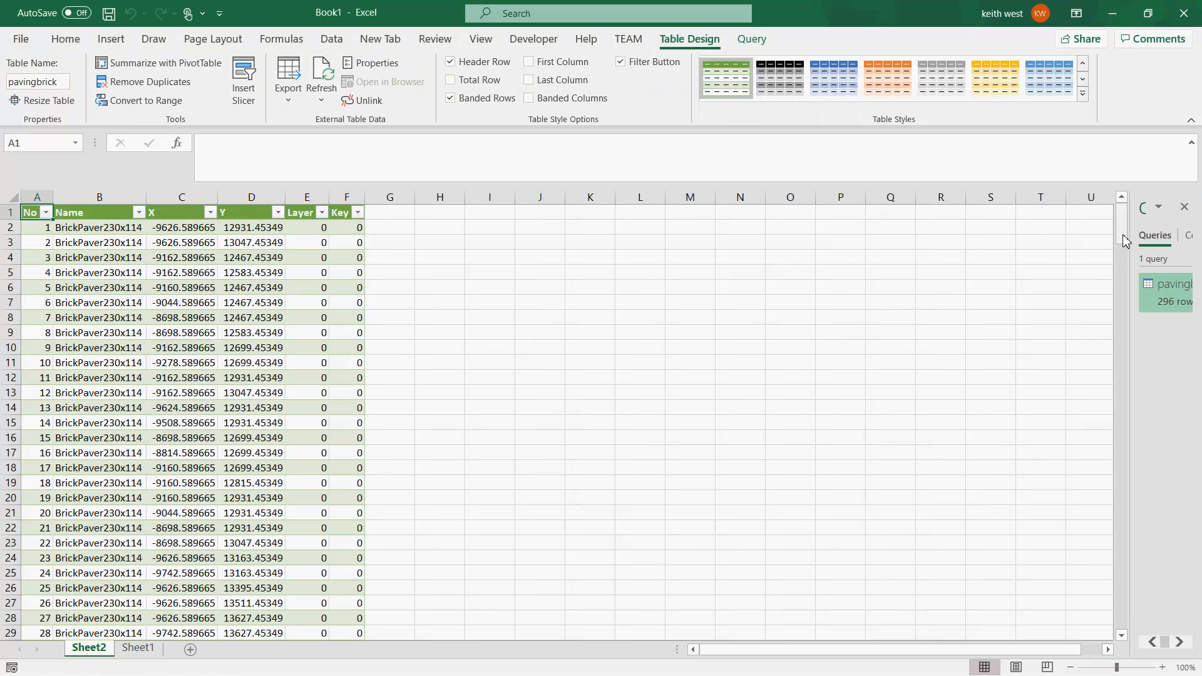
- Add the label Total in cell A298, directly below the last paver row
{"action": "left_click_drag", "start_coordinate": [1125, 240], "coordinate": [1121, 595]}
{"action": "scroll", "coordinate": [574, 430], "scroll_direction": "down", "scroll_amount": 4}
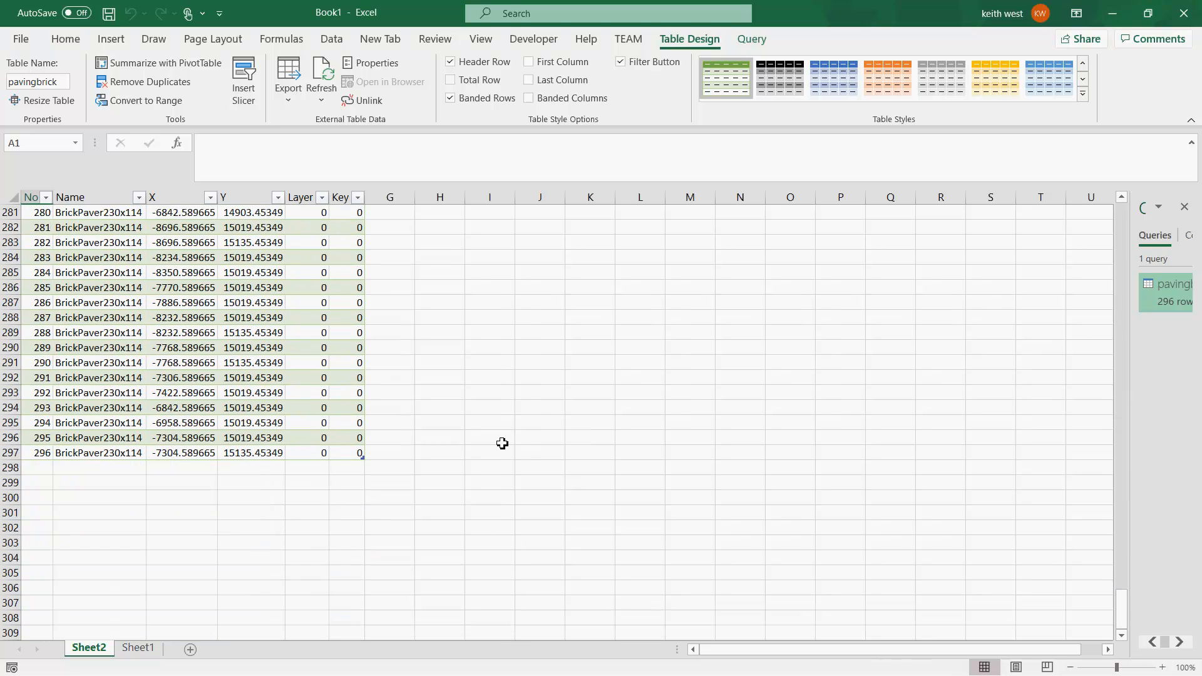
{"action": "left_click", "coordinate": [36, 469]}
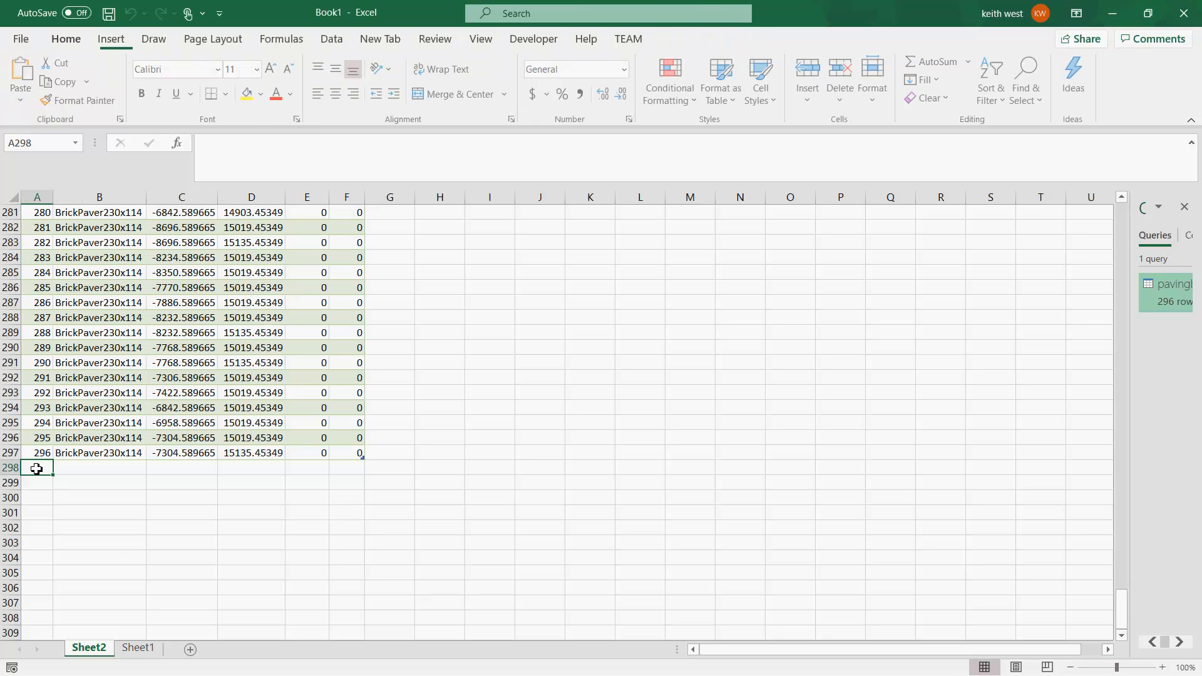
{"action": "type", "text": "Total"}
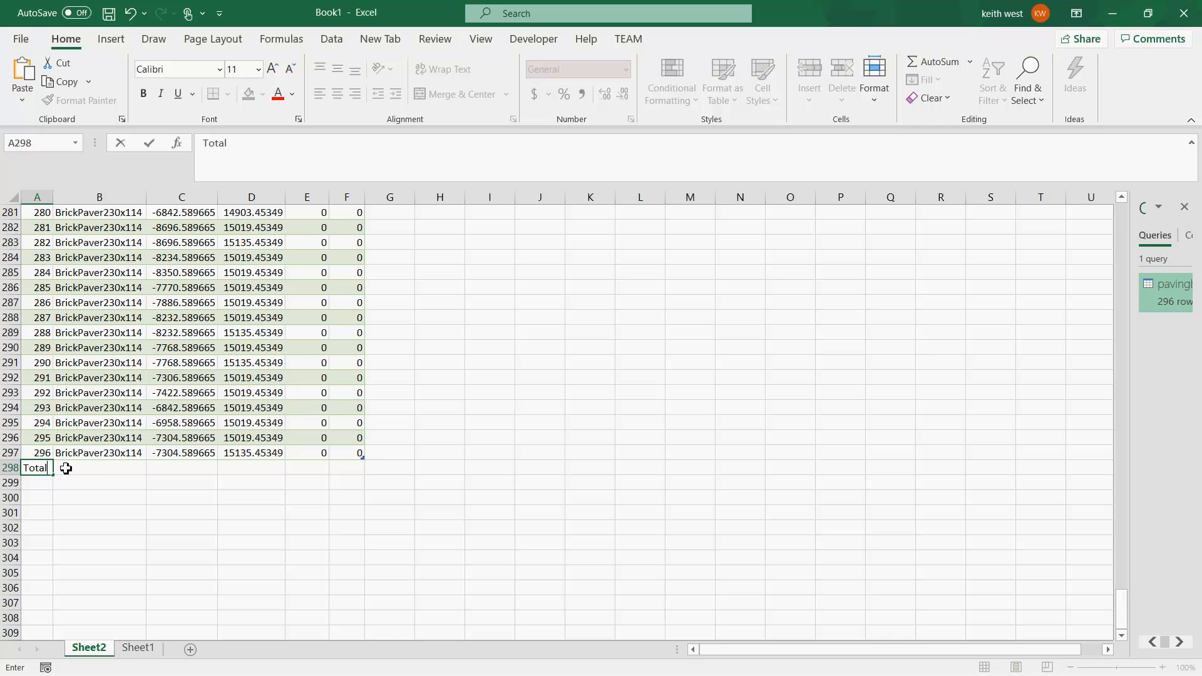
- Count the paver names in cell B298 with the formula =COUNTIF(B2:B297,"*")
{"action": "left_click", "coordinate": [85, 473]}
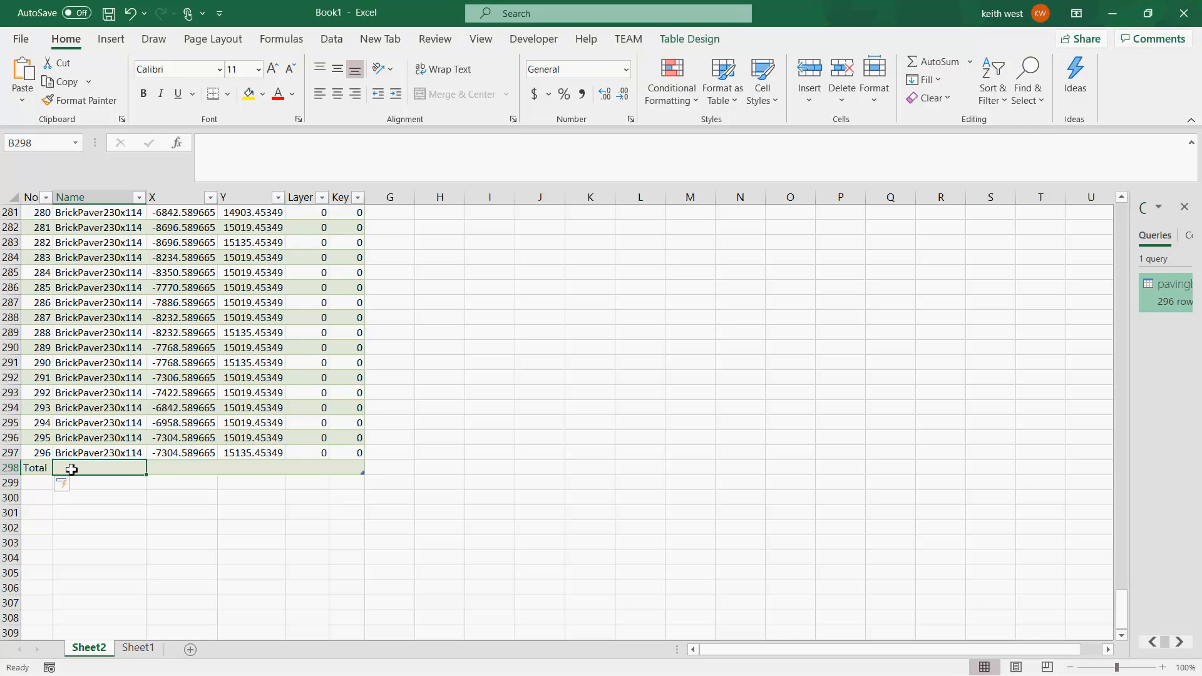
{"action": "left_click", "coordinate": [220, 140]}
{"action": "right_click", "coordinate": [219, 140]}
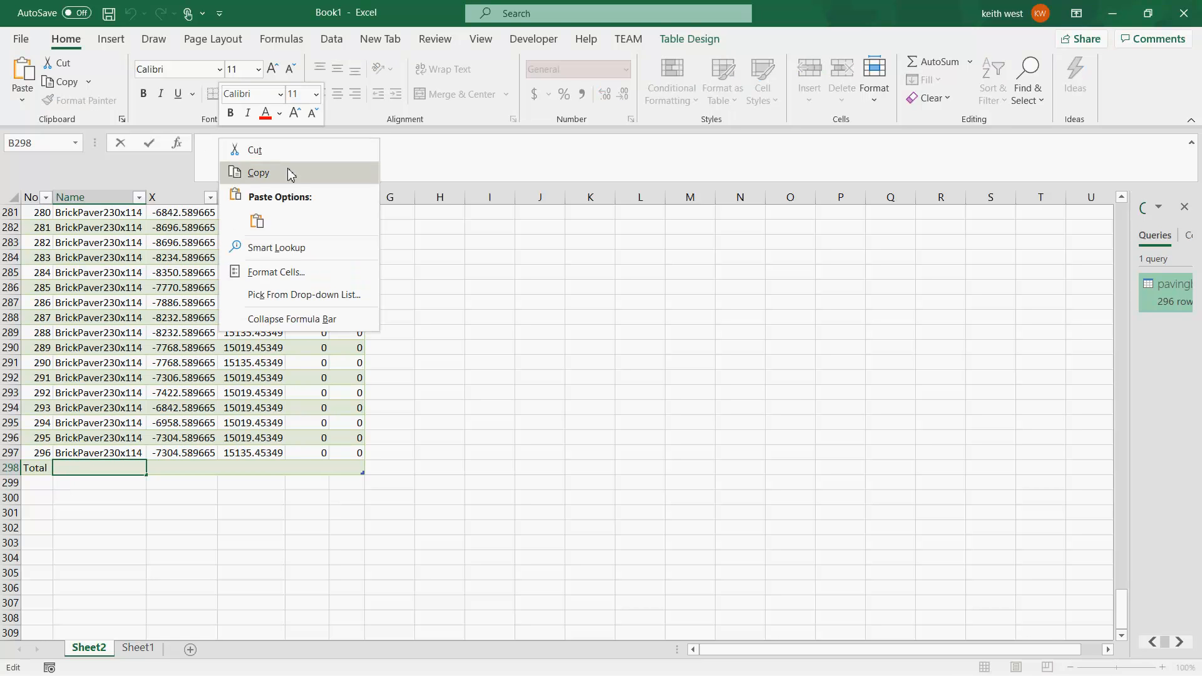
{"action": "left_click", "coordinate": [269, 228]}
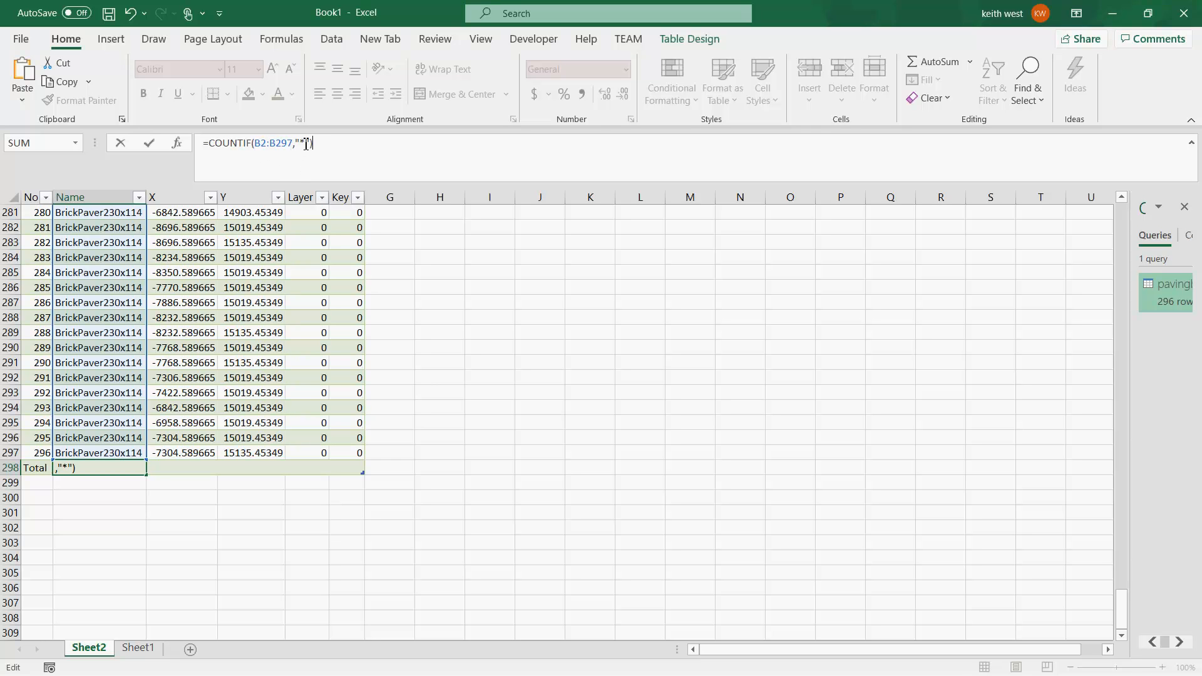
{"action": "left_click", "coordinate": [149, 144]}
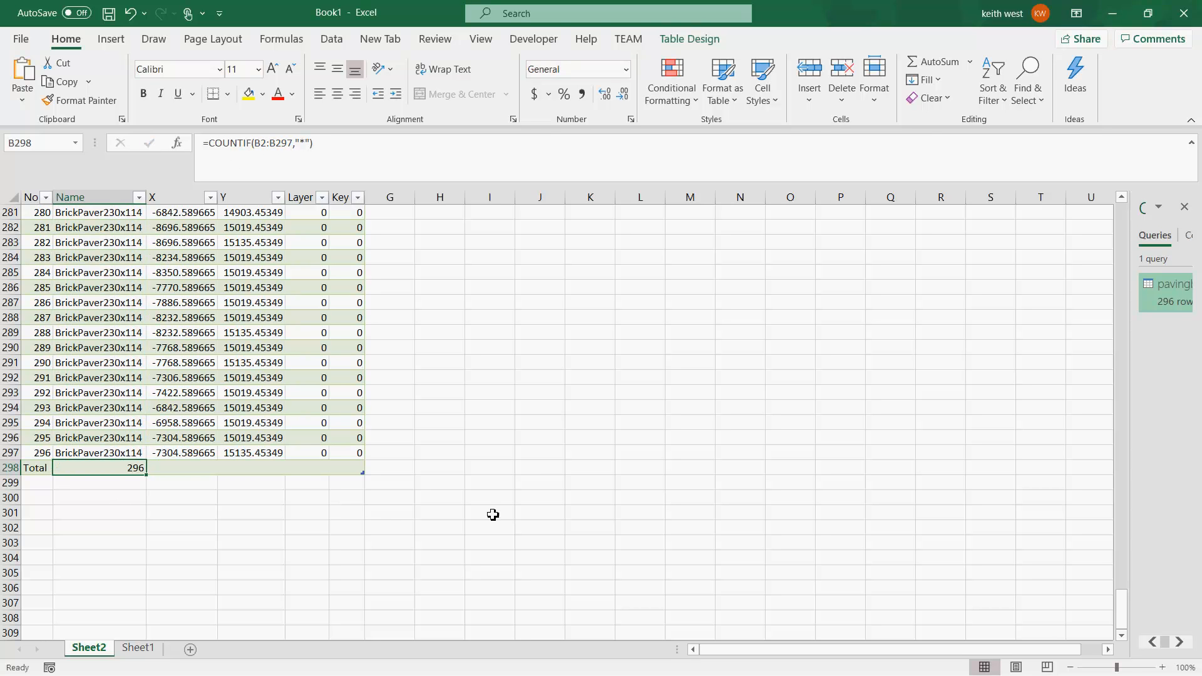